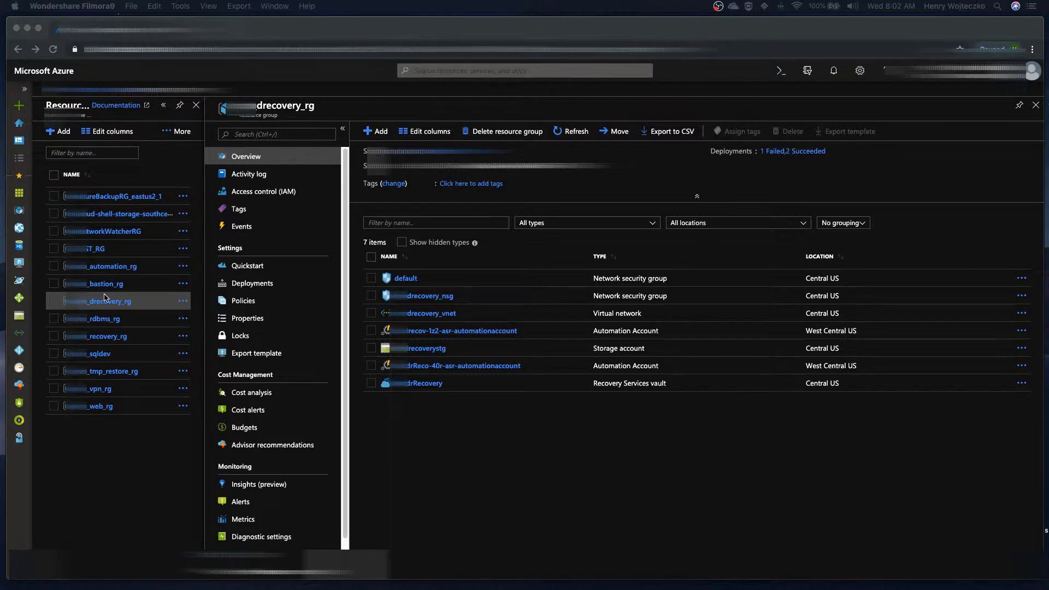
# Open the Recovery Services vault in the drecovery_rg resource group and display its Site Recovery dashboard
pyautogui.click(99, 286)
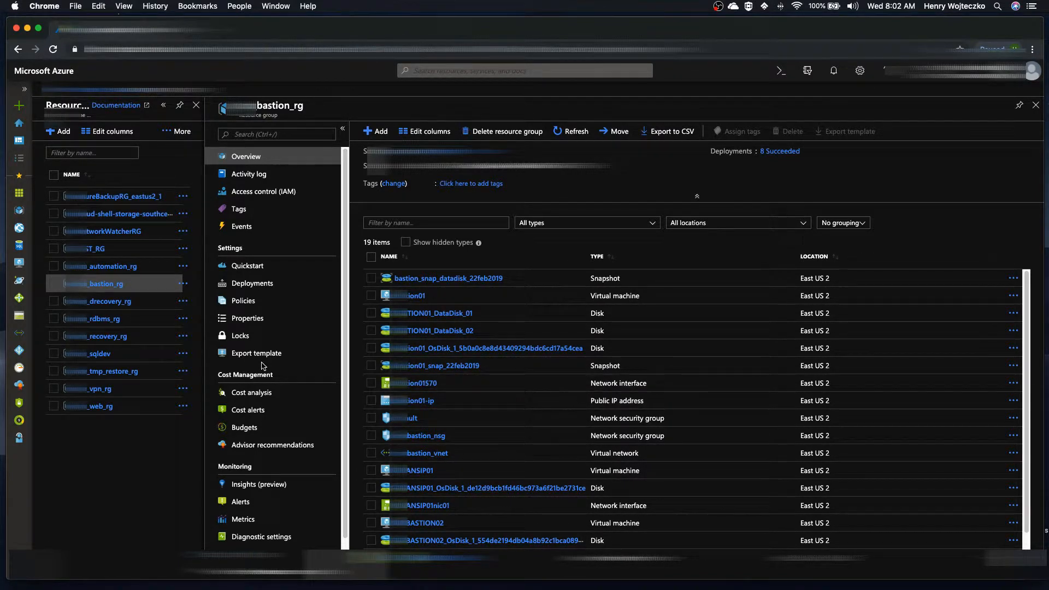
pyautogui.click(100, 302)
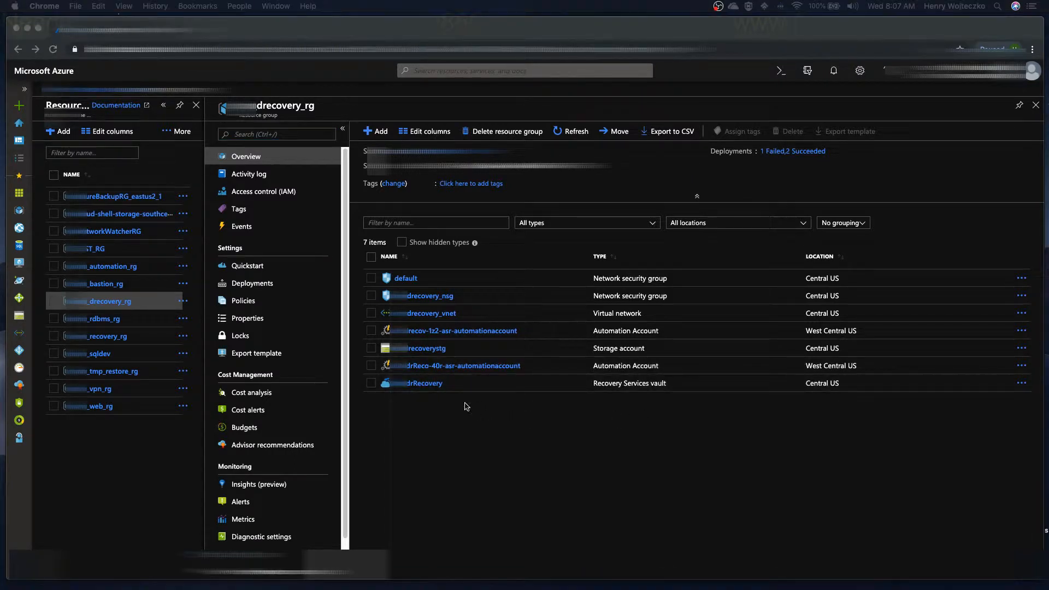
pyautogui.click(415, 383)
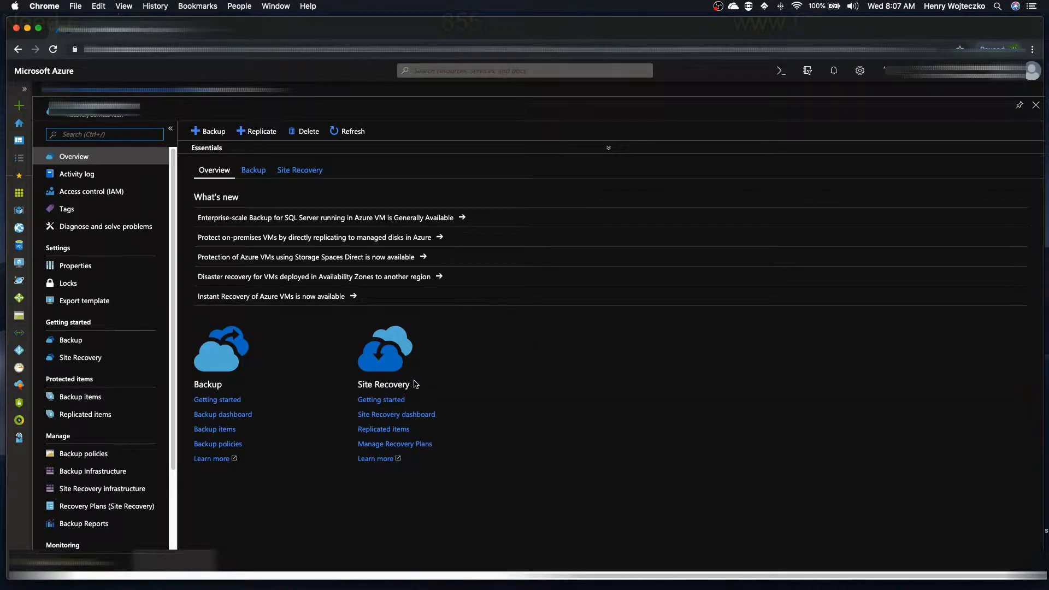
pyautogui.click(402, 414)
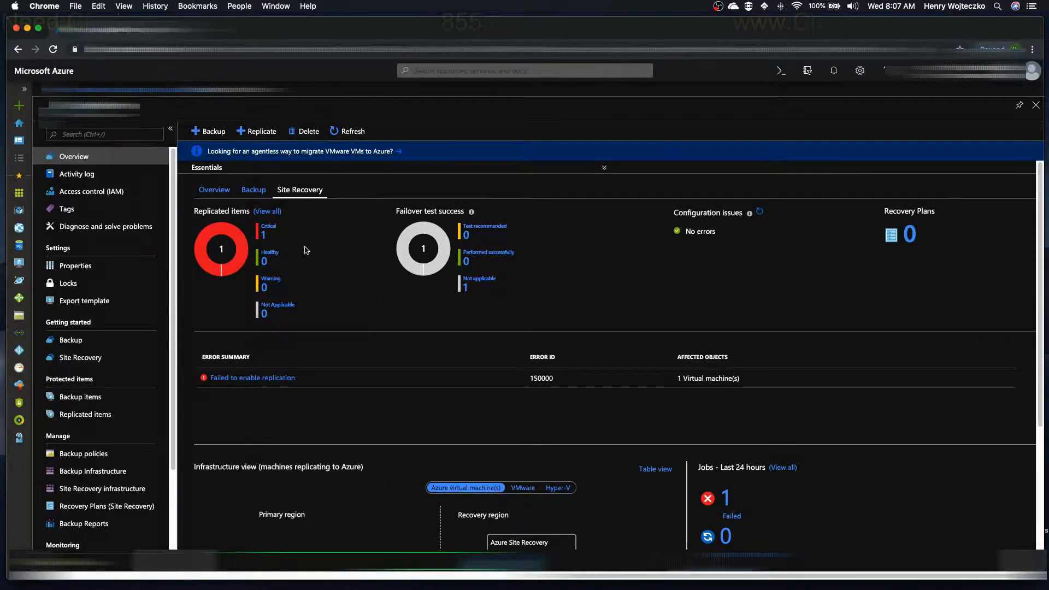
# Open the critical replicated item, review its replication error details, and close them
pyautogui.click(267, 231)
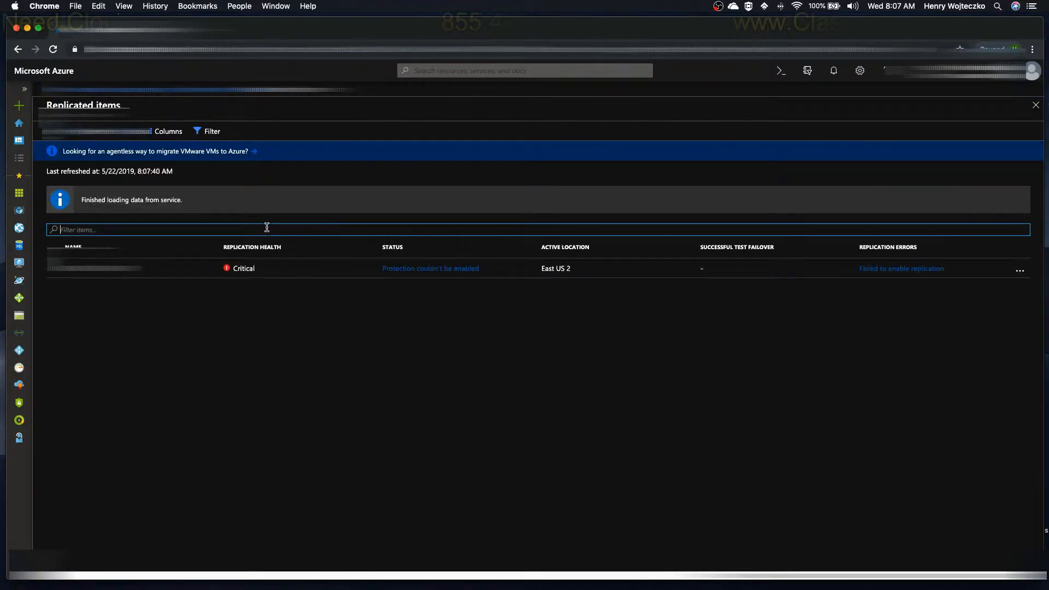
pyautogui.click(247, 268)
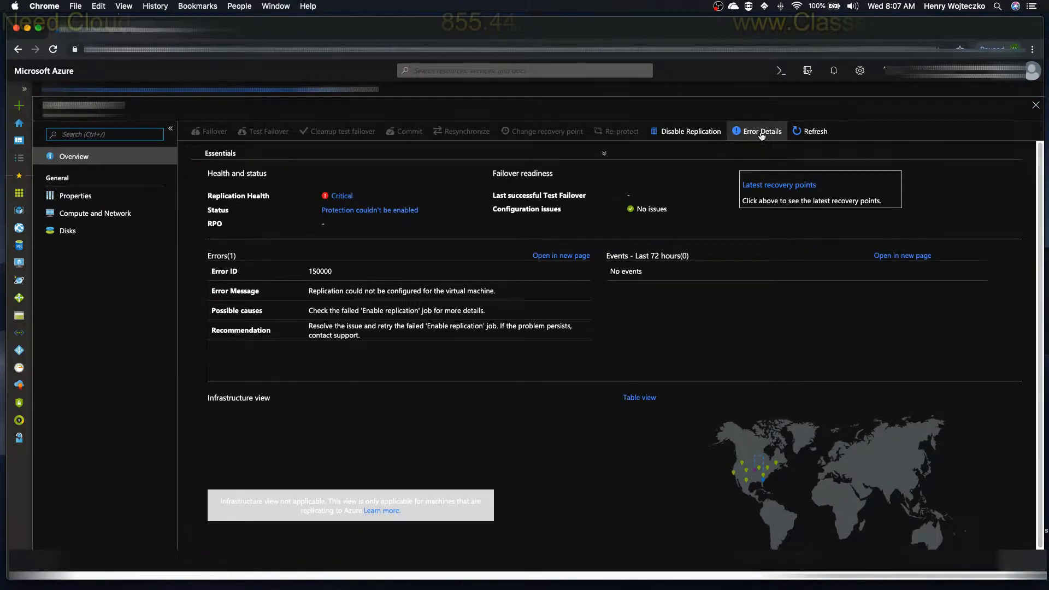
pyautogui.click(762, 136)
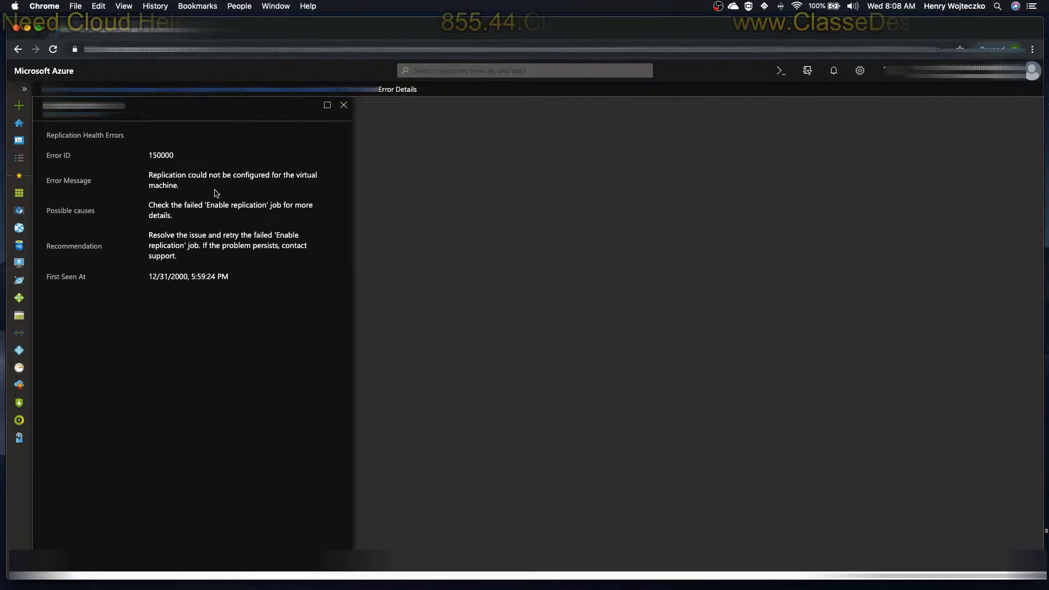
pyautogui.click(343, 106)
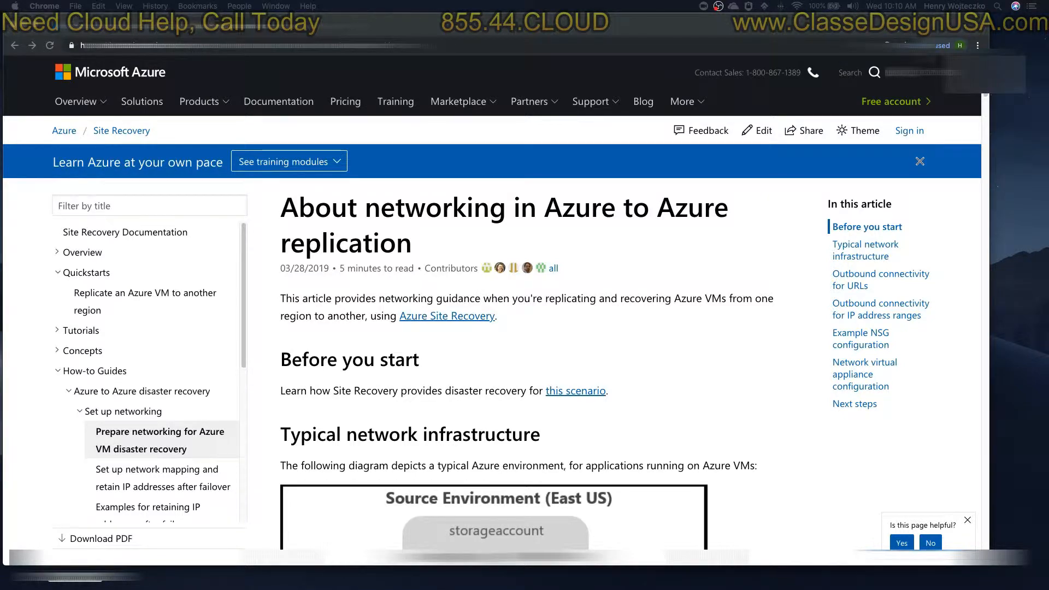
# Examine the Azure-to-Azure replication networking article, focusing on outbound connectivity, the Site Recovery IP address ranges and the example NSG configuration
pyautogui.scroll(-12, 977, 167)
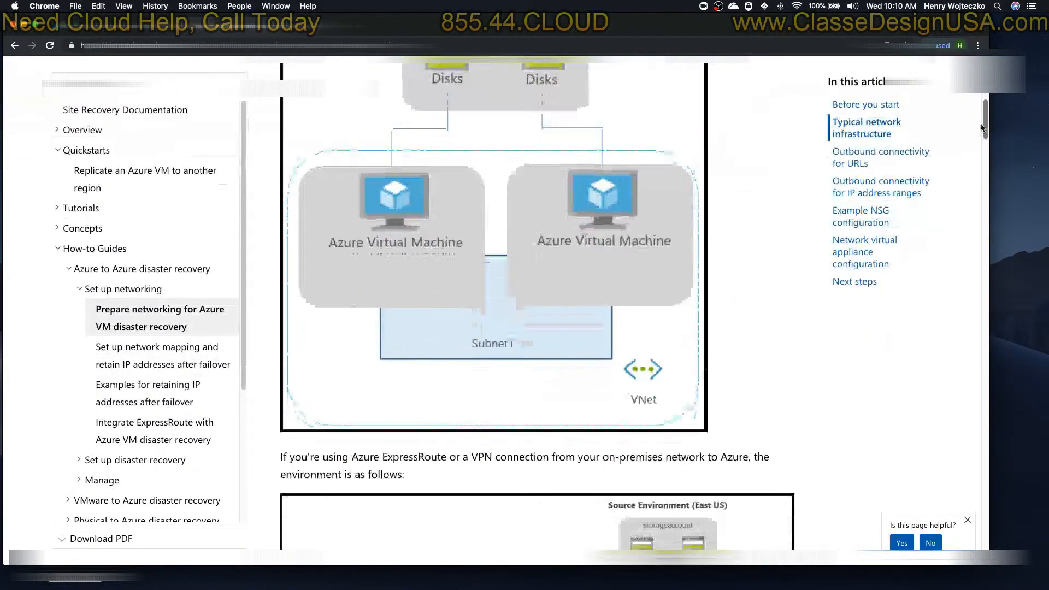
pyautogui.scroll(-10, 976, 167)
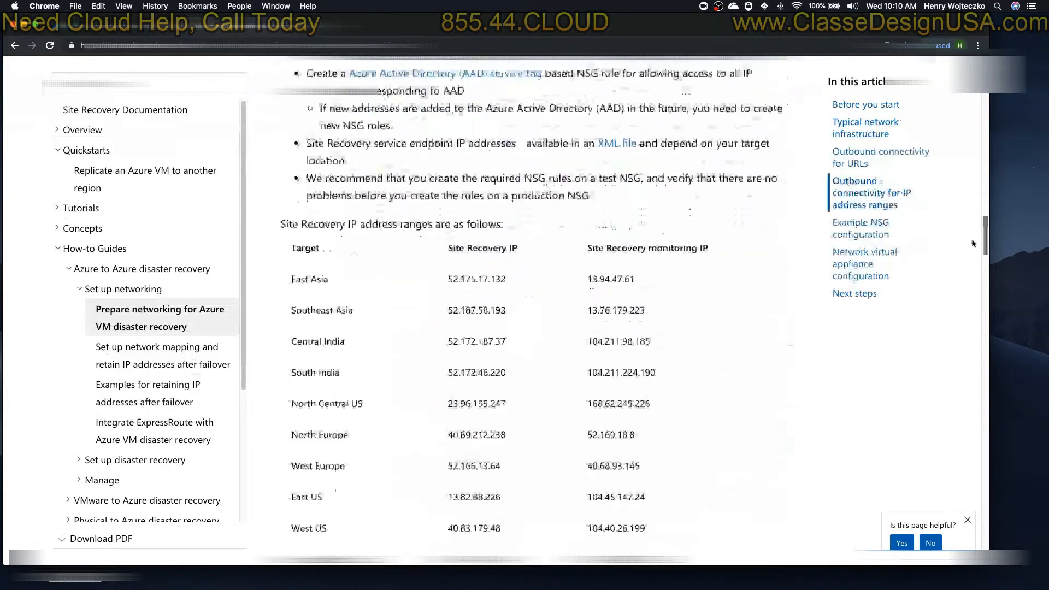
pyautogui.scroll(-1, 973, 220)
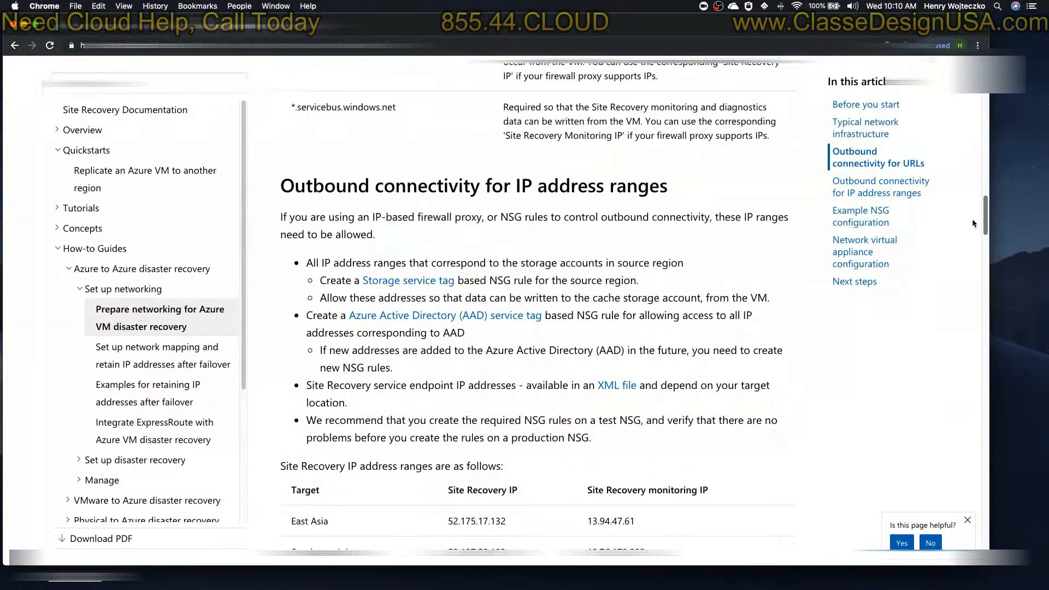
pyautogui.scroll(-3, 971, 223)
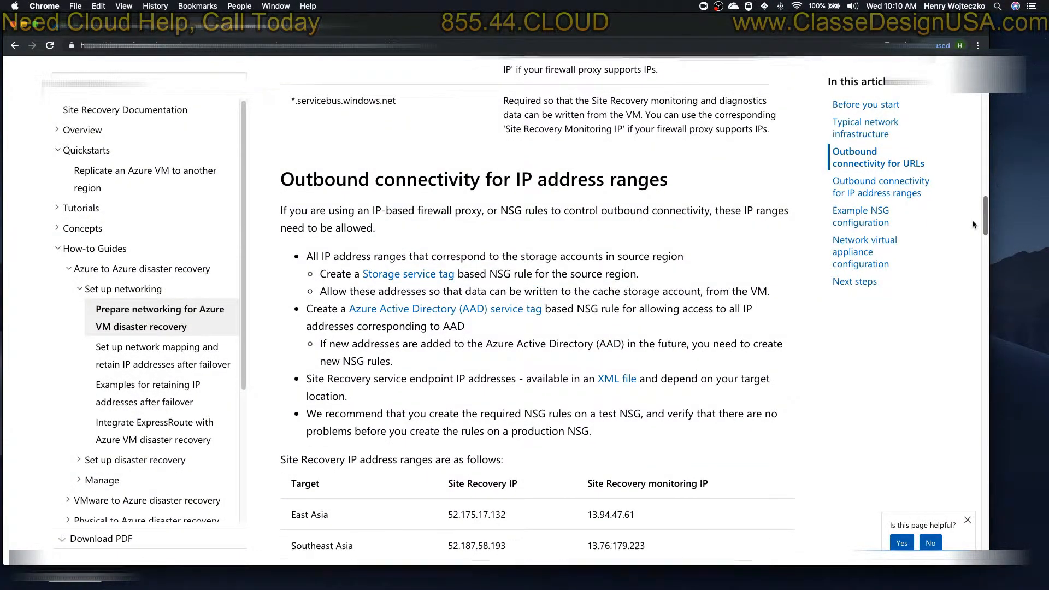
pyautogui.scroll(-8, 971, 227)
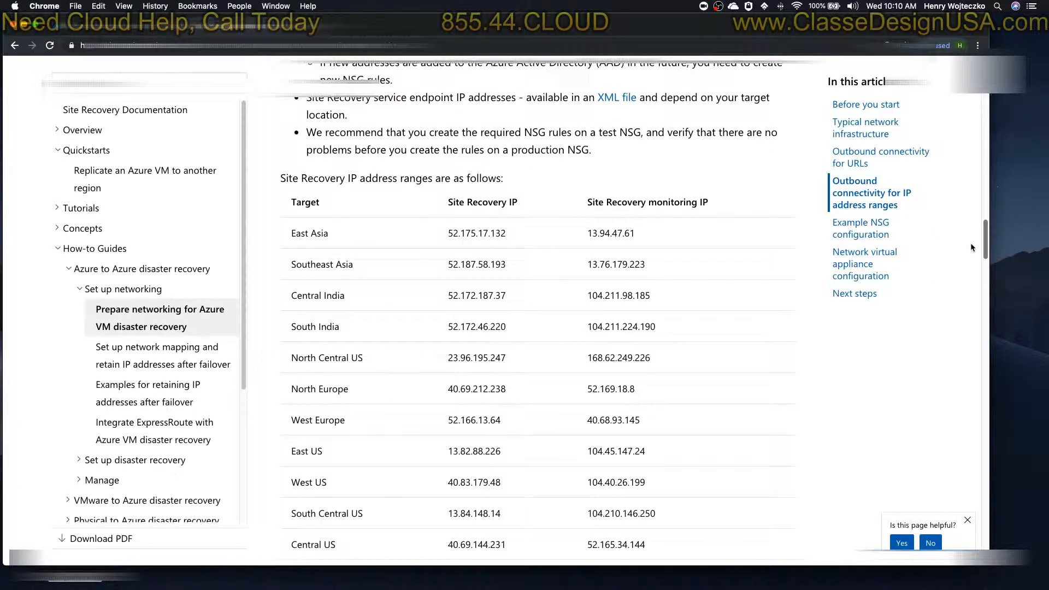
pyautogui.scroll(-1, 971, 249)
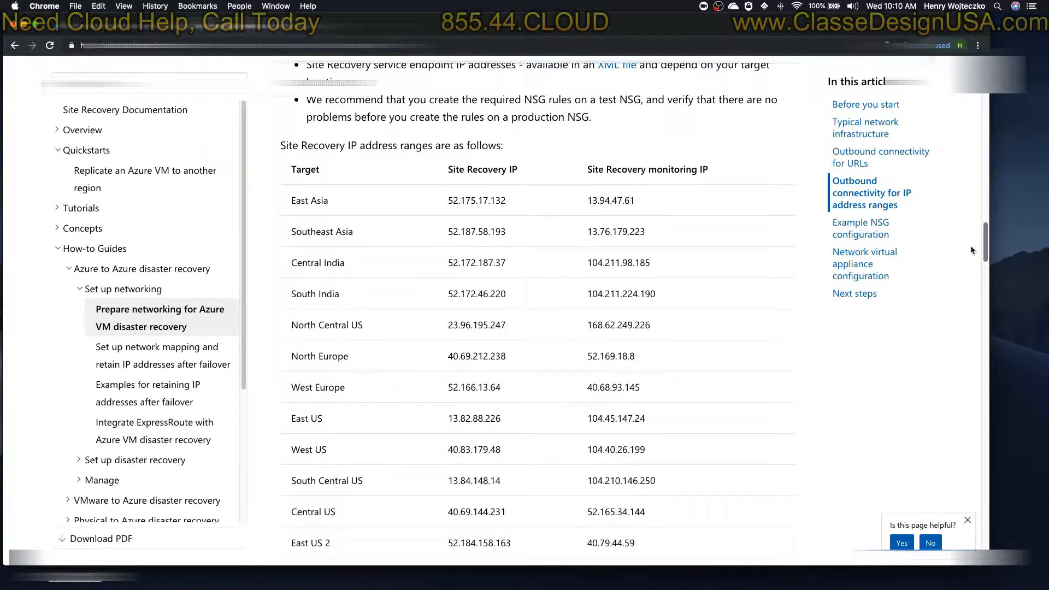
pyautogui.scroll(-2, 971, 250)
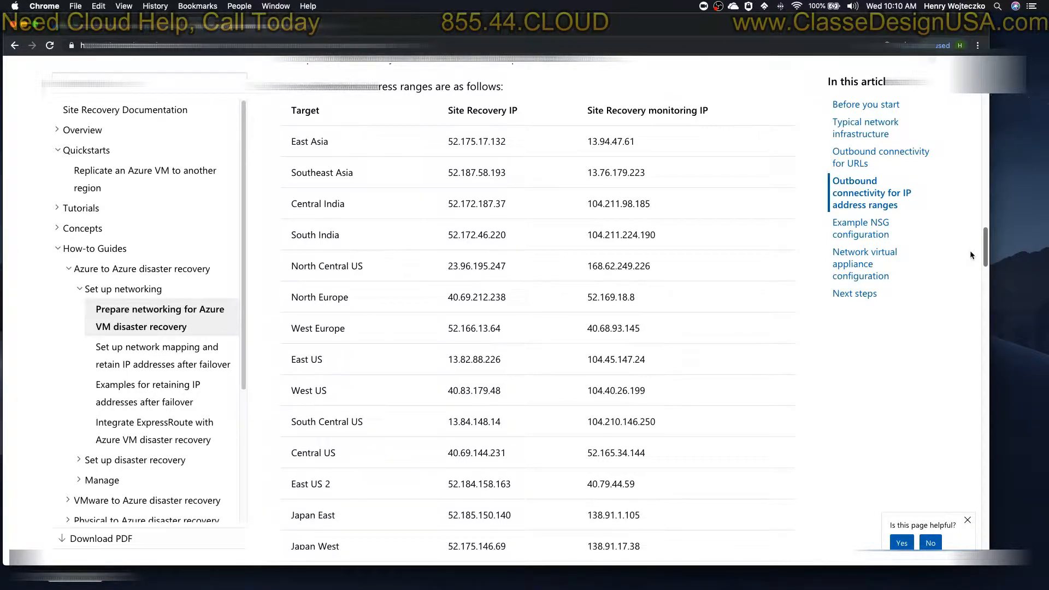
pyautogui.scroll(-1, 970, 254)
pyautogui.tripleClick(321, 425)
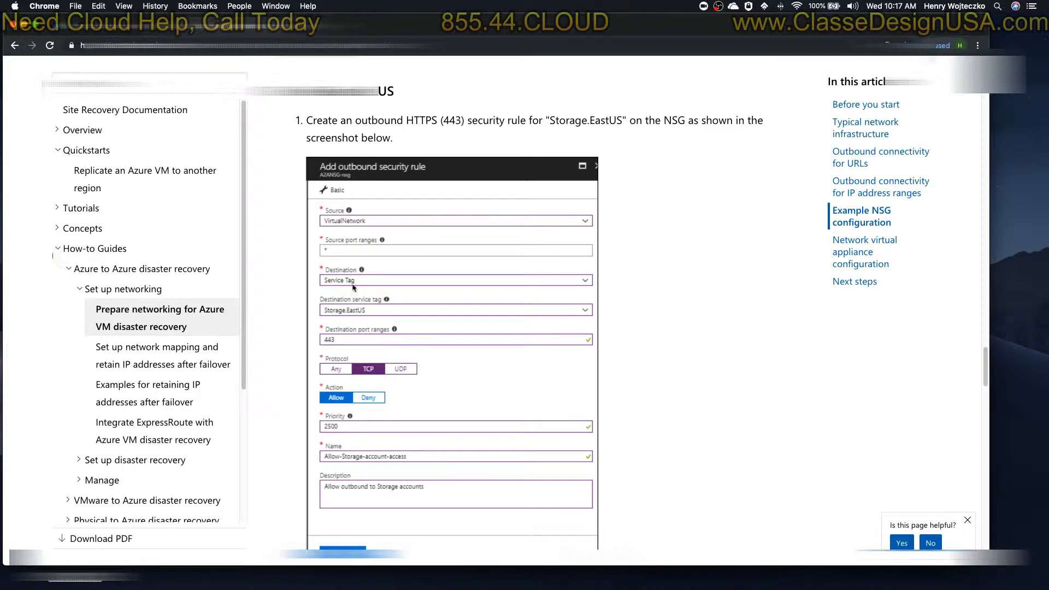
pyautogui.scroll(-10, 957, 401)
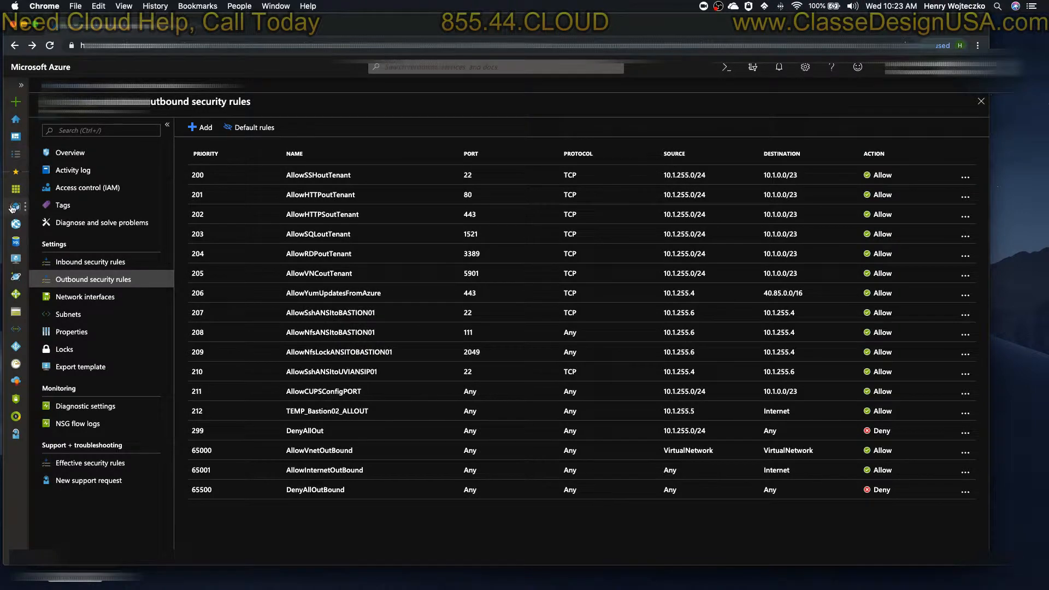
# In the drecovery_rg resource group, search for "recovery" among new resources and start creating Backup and Site Recovery (OMS)
pyautogui.click(12, 208)
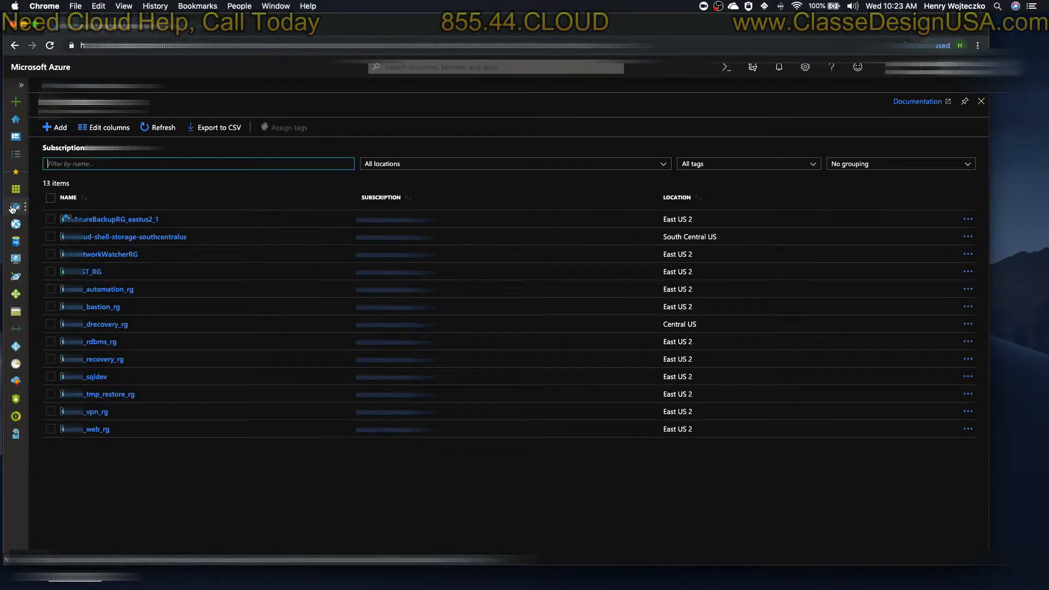
pyautogui.click(120, 325)
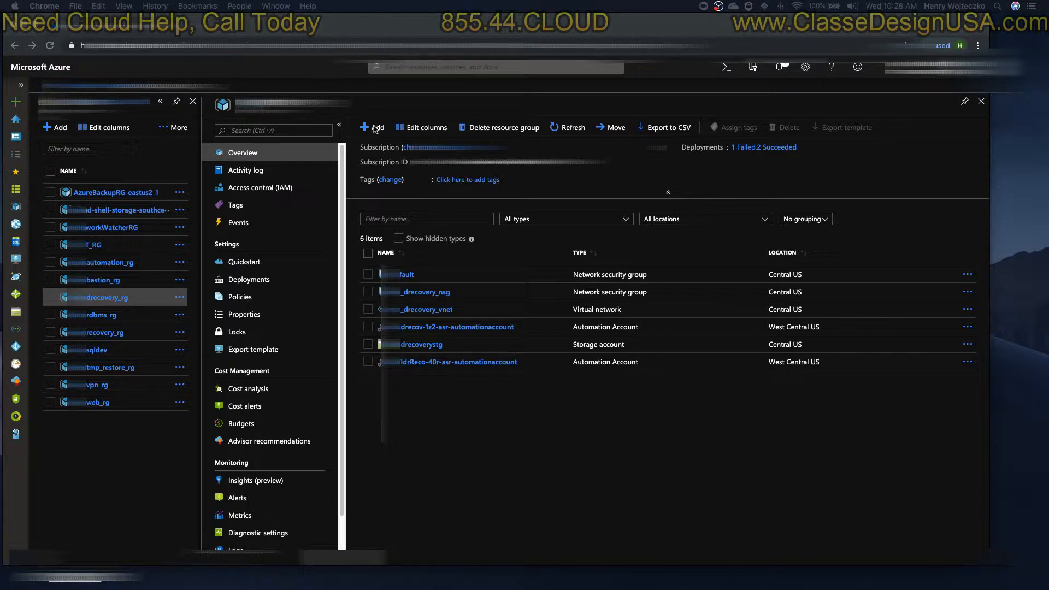
pyautogui.click(375, 128)
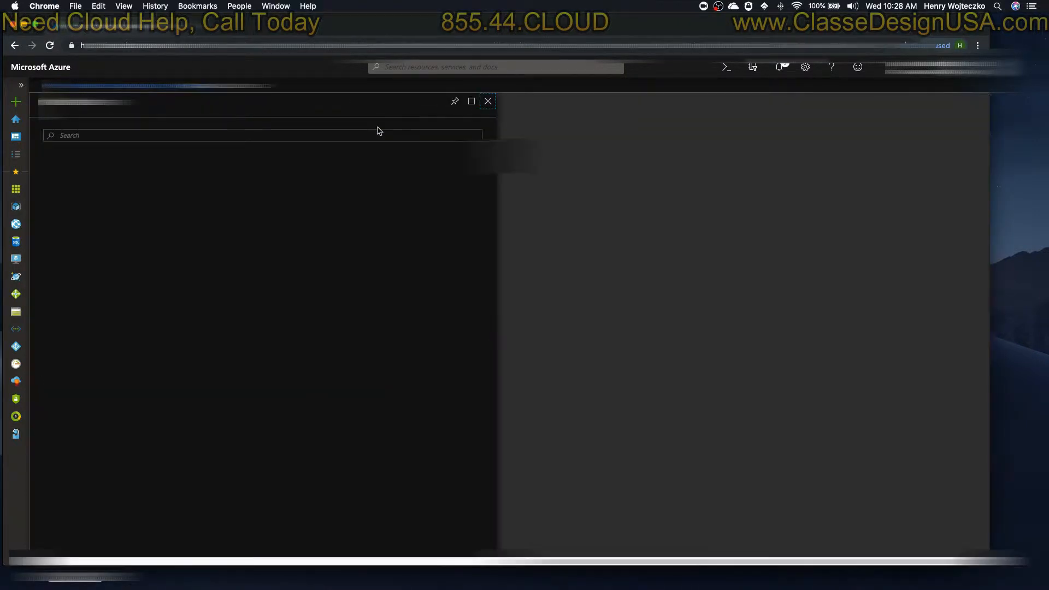
pyautogui.click(184, 134)
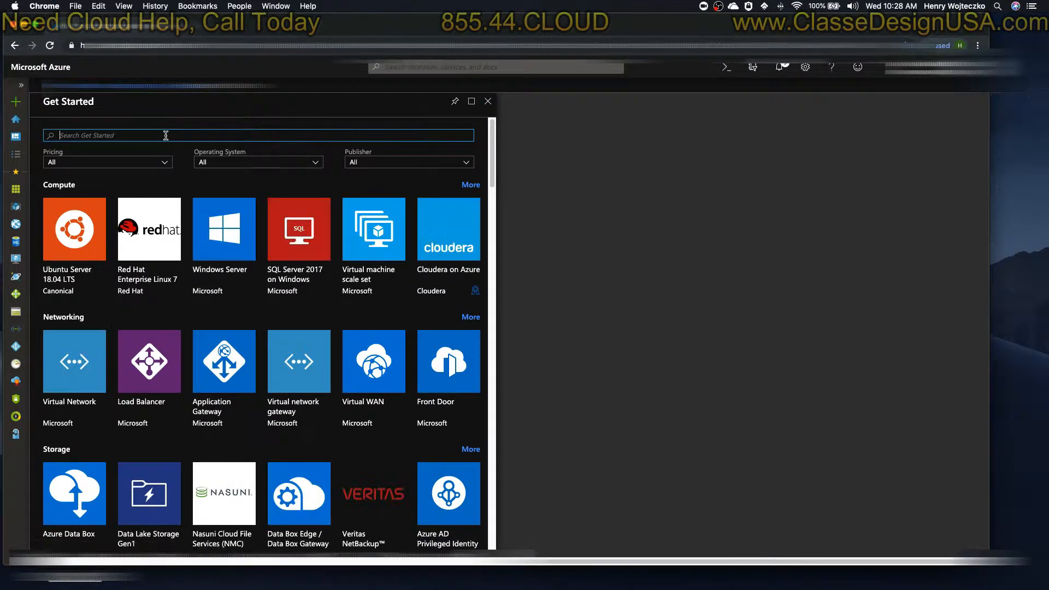
pyautogui.write('recovery')
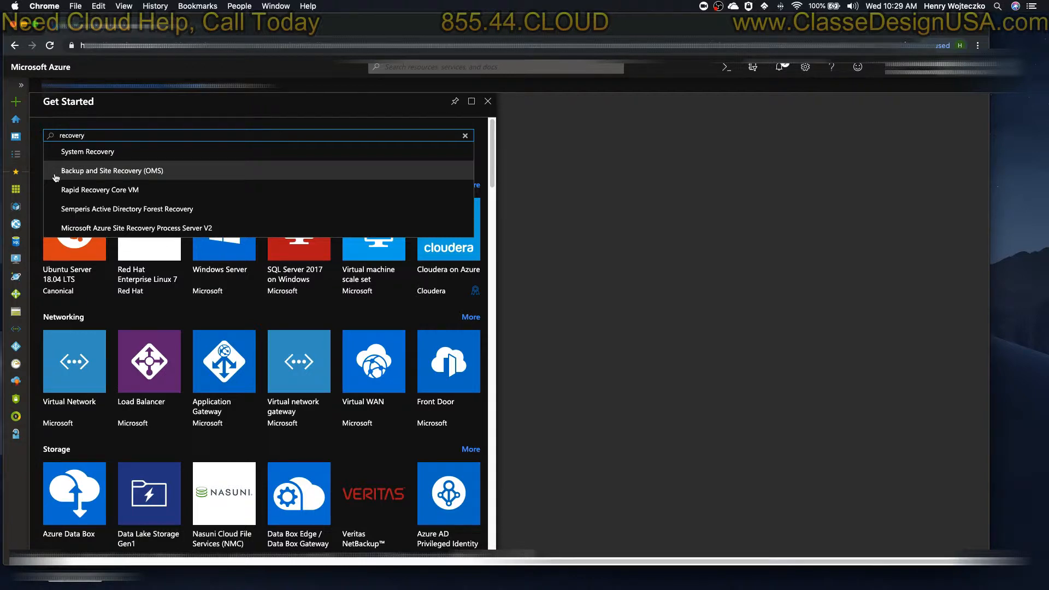
pyautogui.click(120, 175)
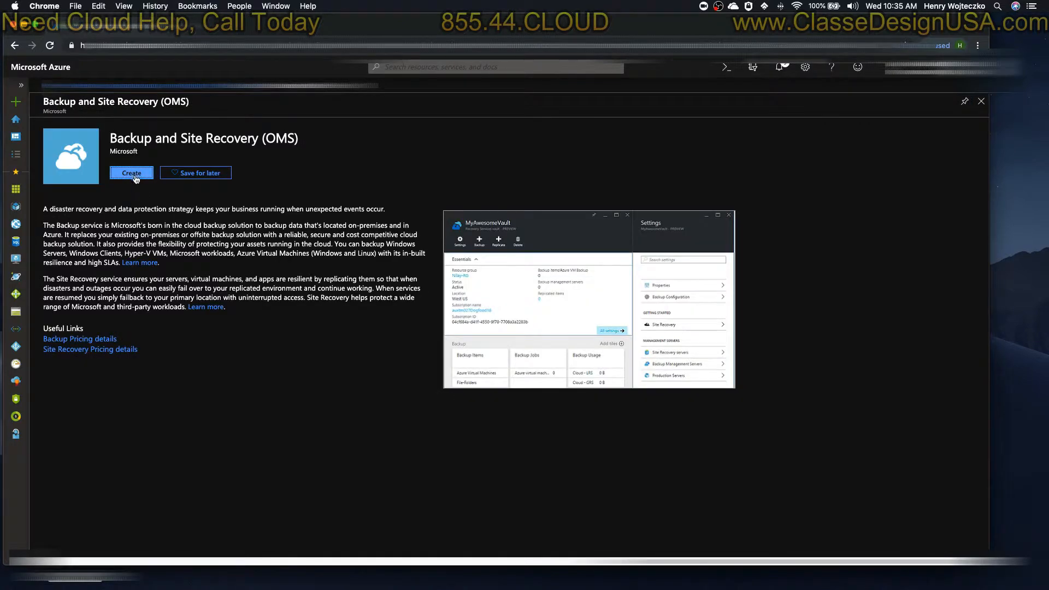
pyautogui.click(136, 178)
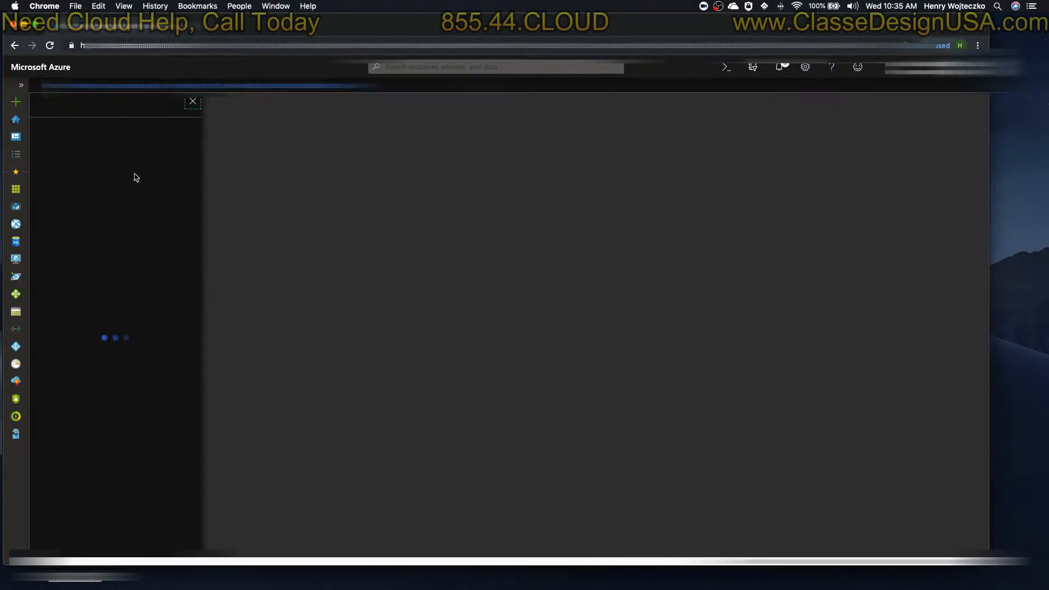
# Name the new Recovery Services vault with the company prefix followed by DrRecoveryASR
pyautogui.click(97, 184)
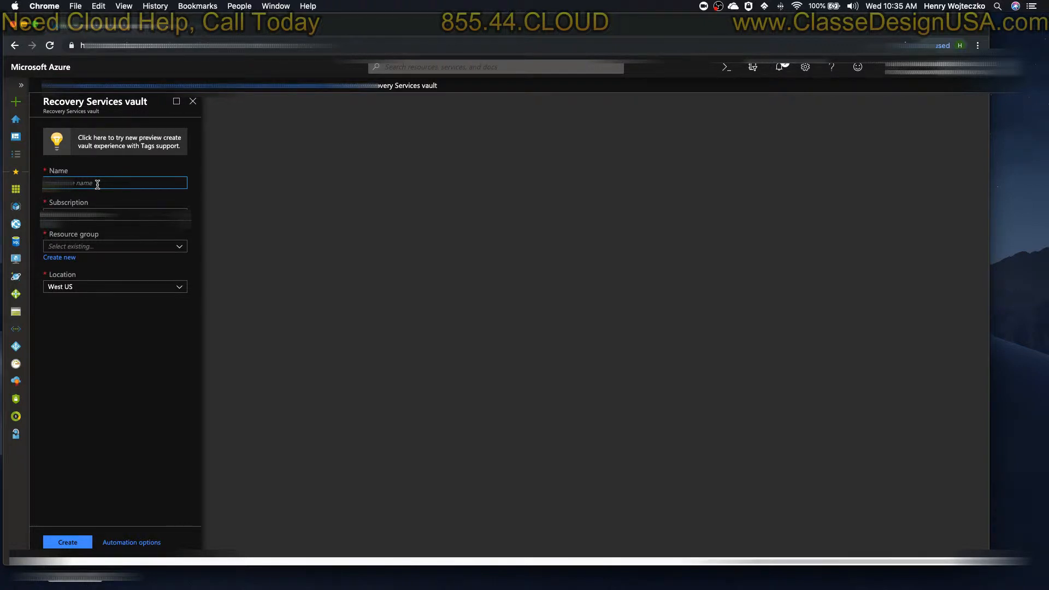
pyautogui.write('C')
pyautogui.write('lasse')
pyautogui.write('covery')
pyautogui.write('ASR')
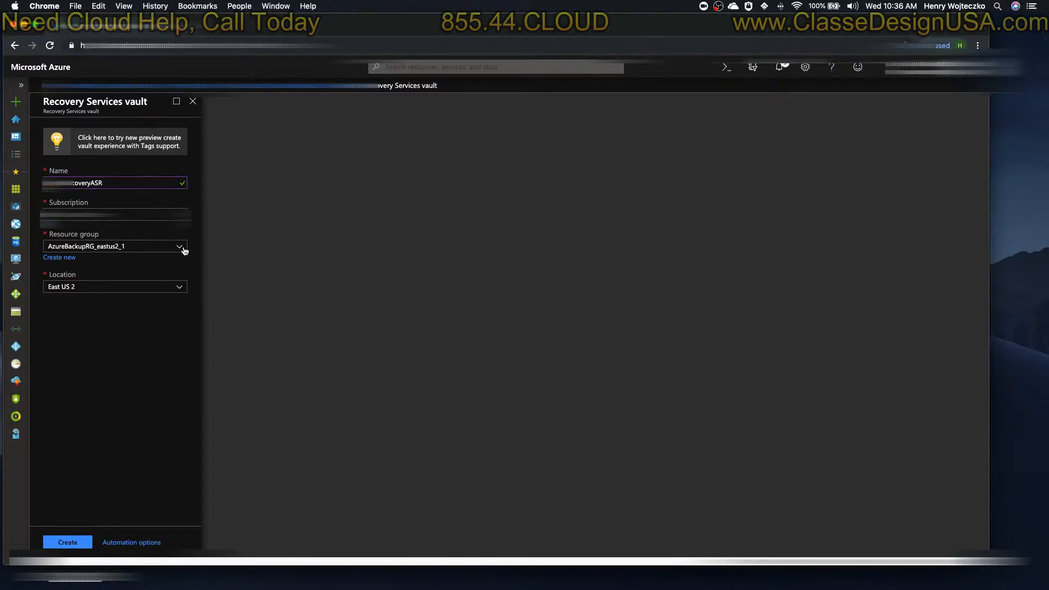
# Assign the vault to the drecovery_rg resource group, set its location to Central US, and create it
pyautogui.click(184, 249)
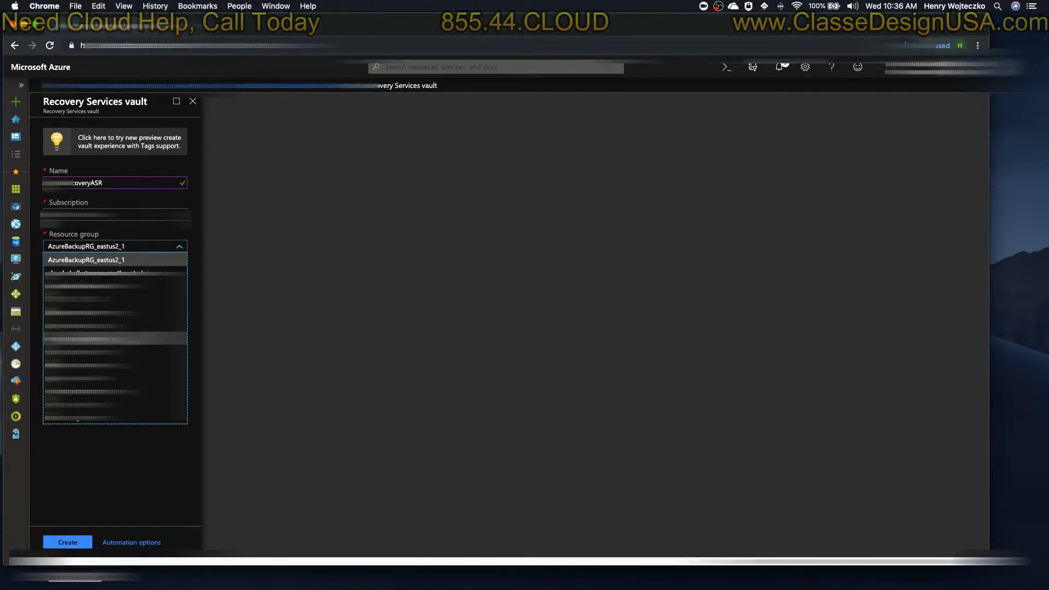
pyautogui.click(127, 326)
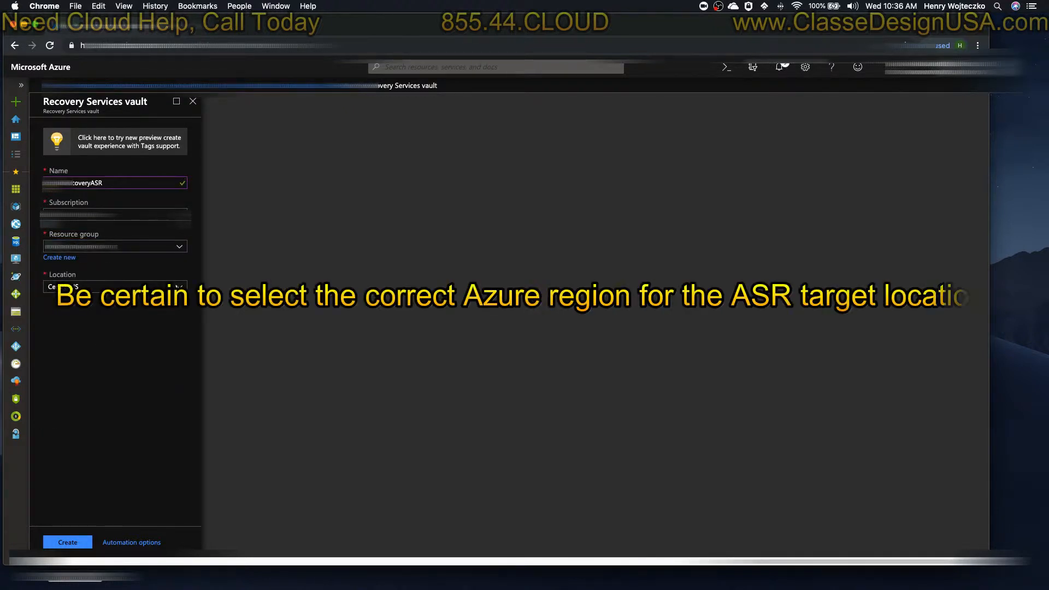
pyautogui.click(178, 287)
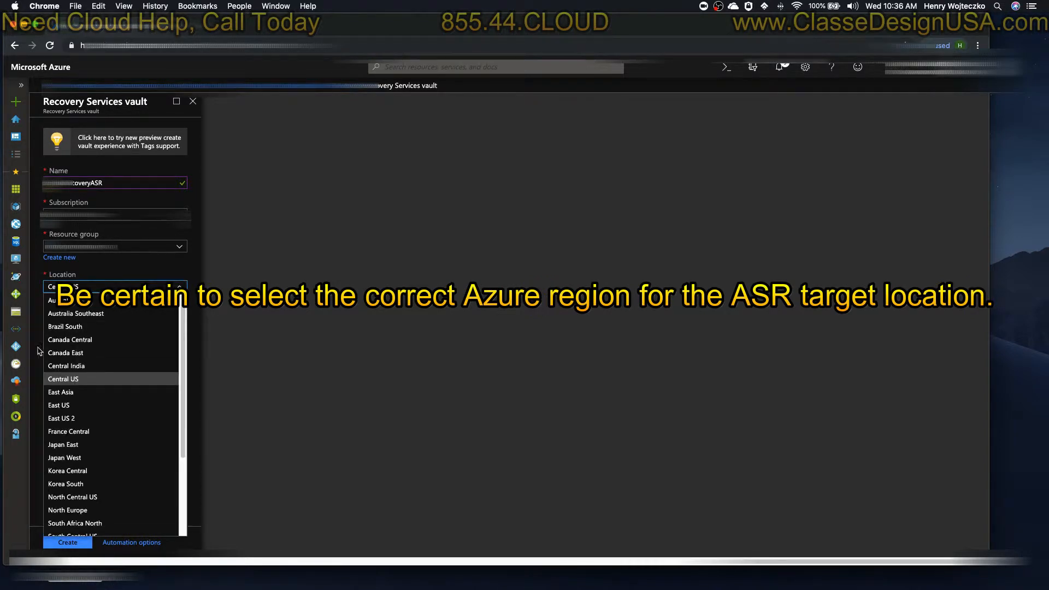
pyautogui.click(63, 379)
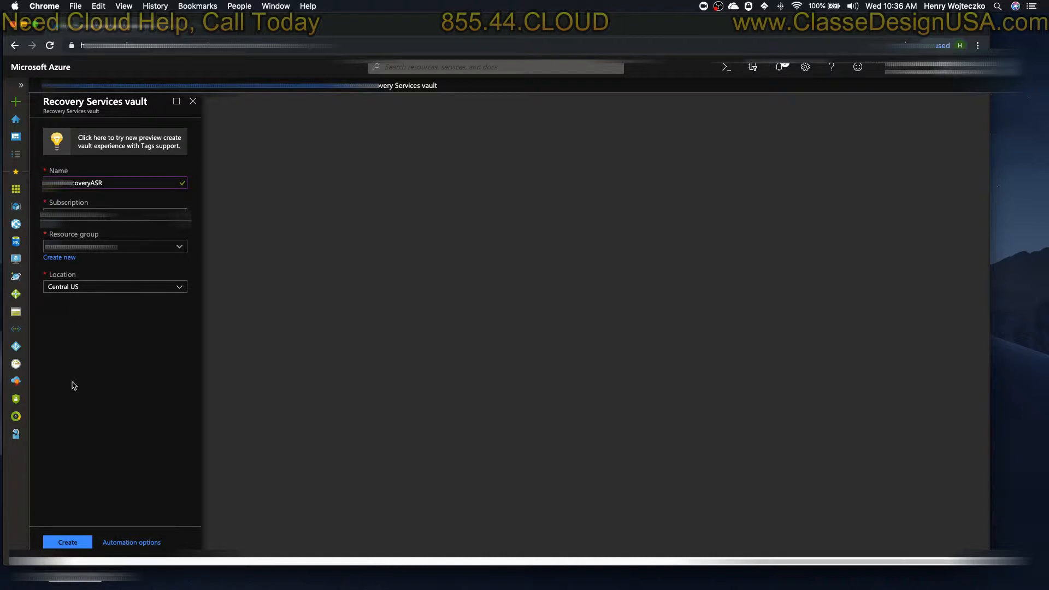
pyautogui.click(66, 542)
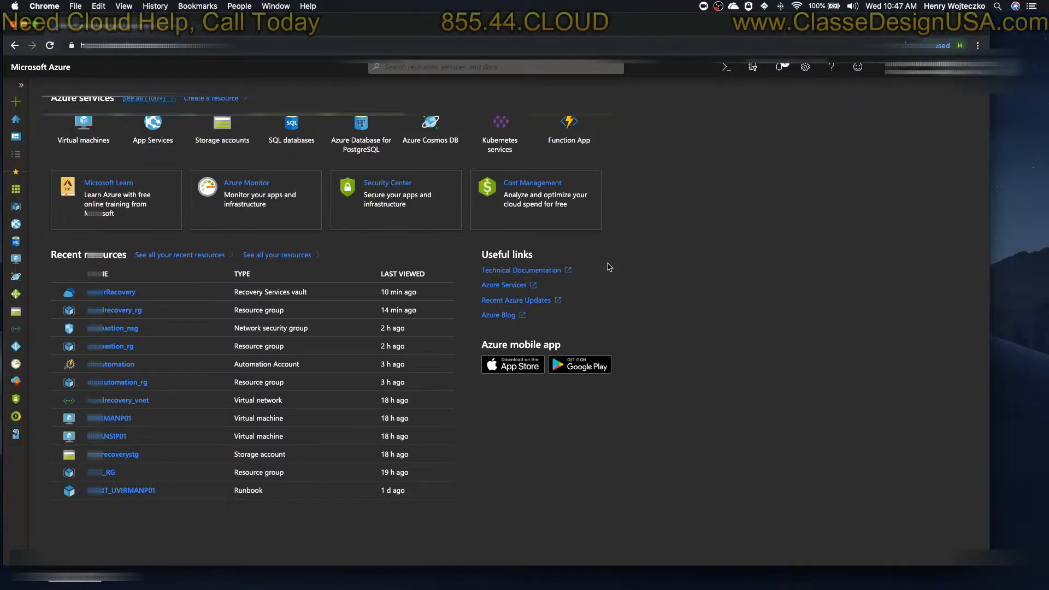
# Open the DrRecoveryASR vault in the drecovery_rg resource group and go to its Site Recovery infrastructure
pyautogui.click(20, 212)
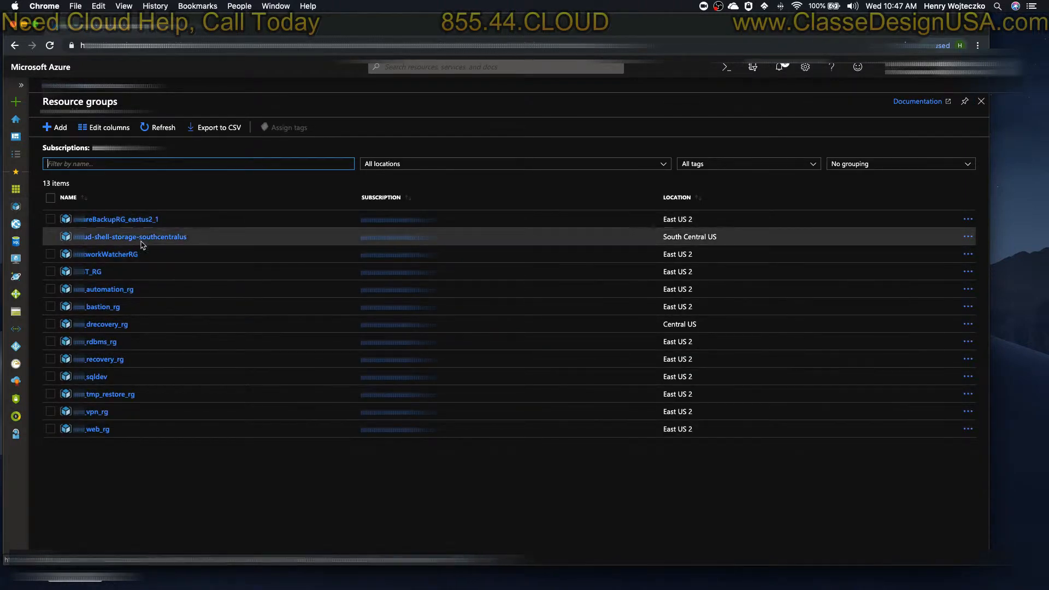
pyautogui.click(90, 325)
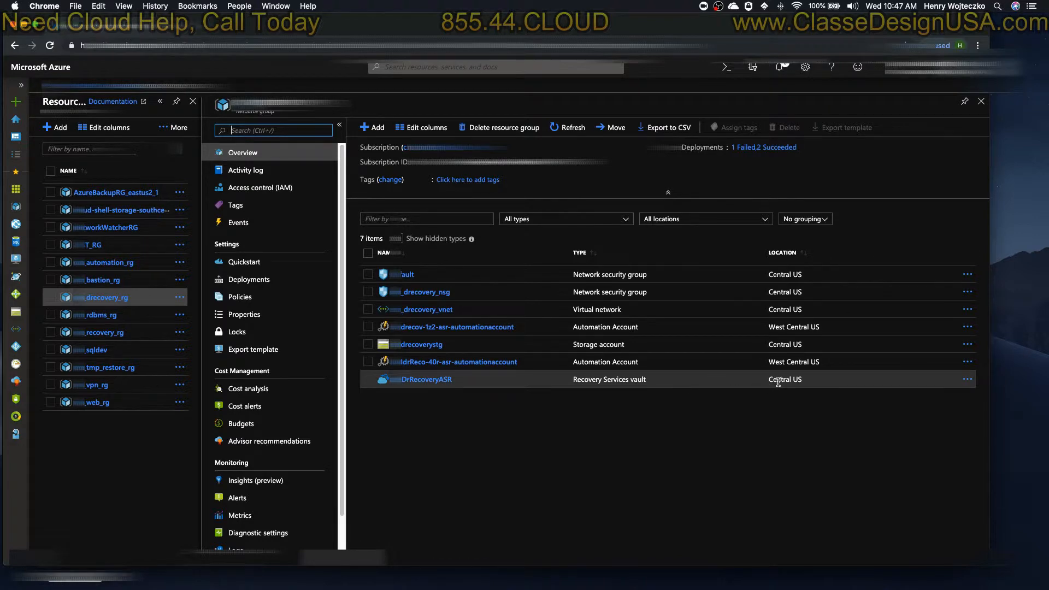
pyautogui.click(418, 382)
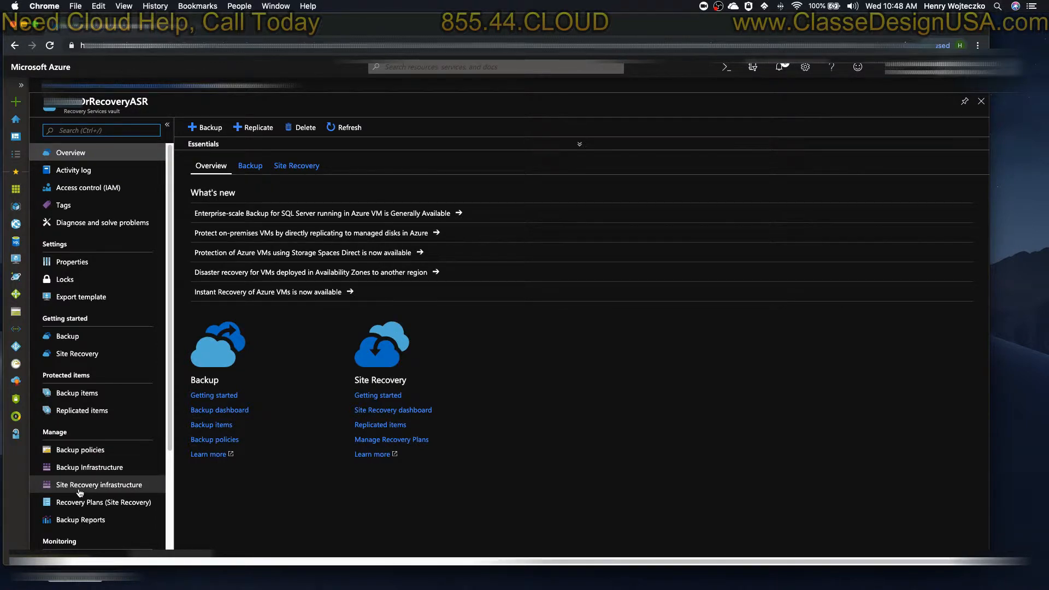
pyautogui.click(80, 485)
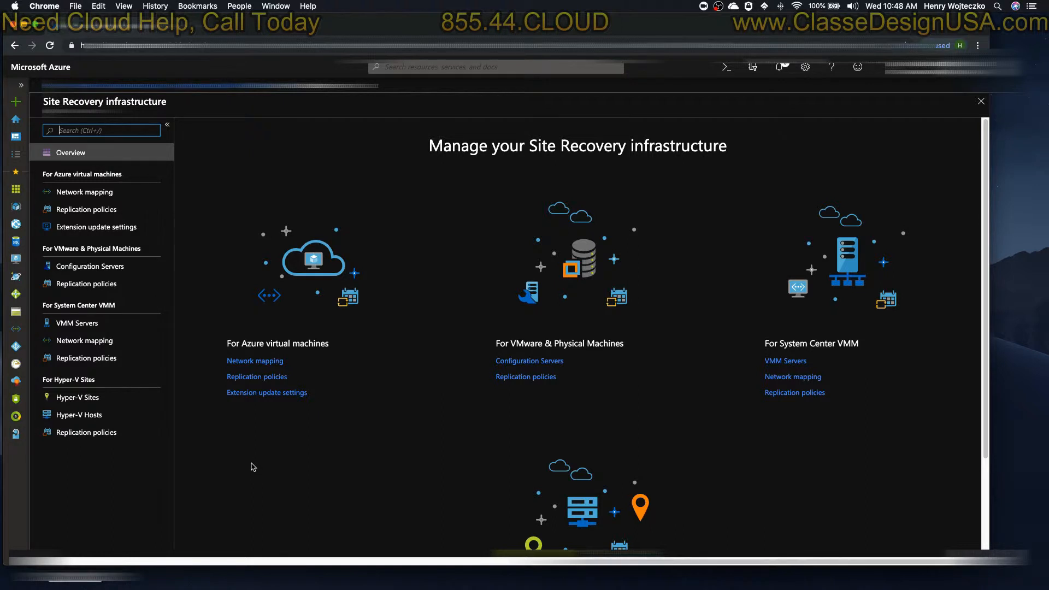
# Start a network mapping for Azure virtual machines with source location East US 2 and target location Central US
pyautogui.click(263, 363)
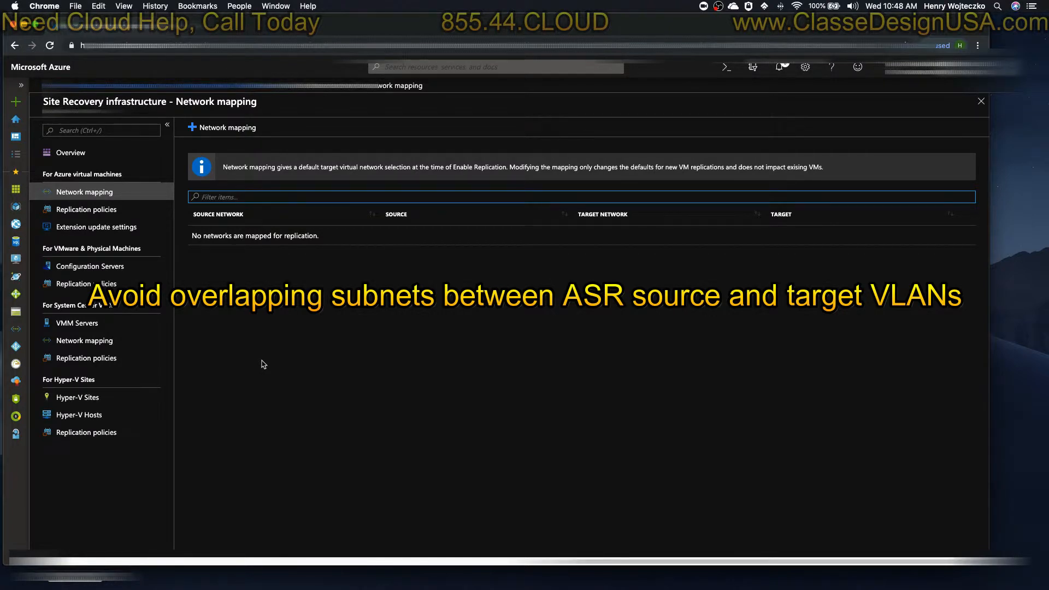
pyautogui.click(232, 128)
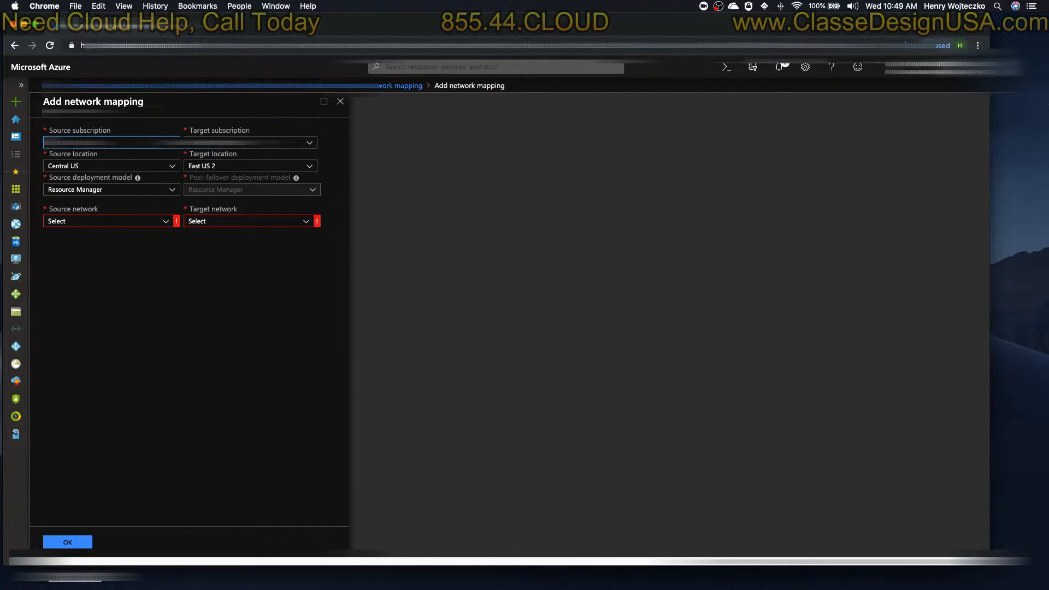
pyautogui.click(173, 167)
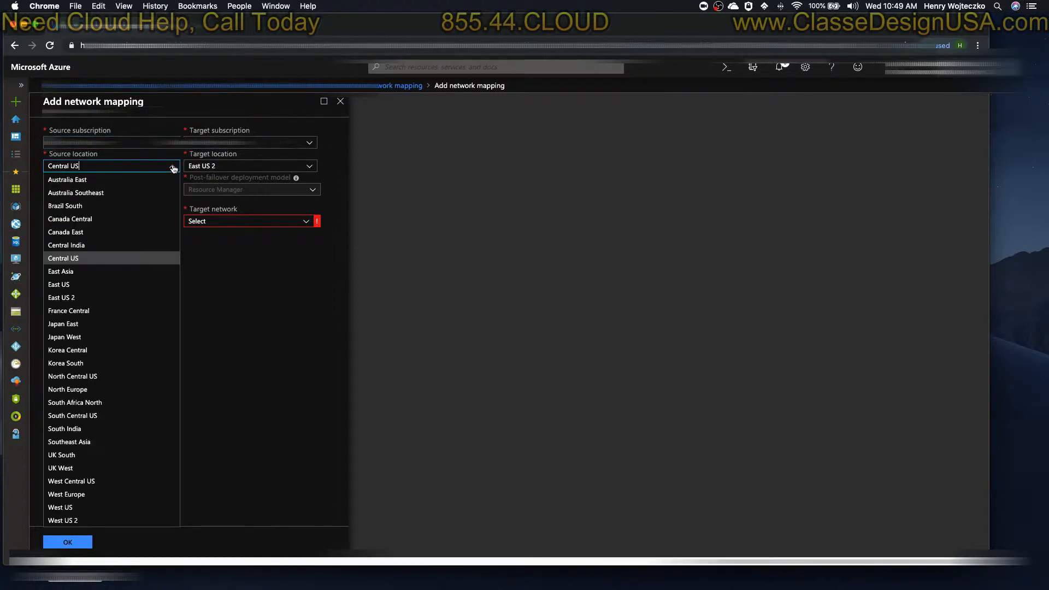
pyautogui.click(62, 298)
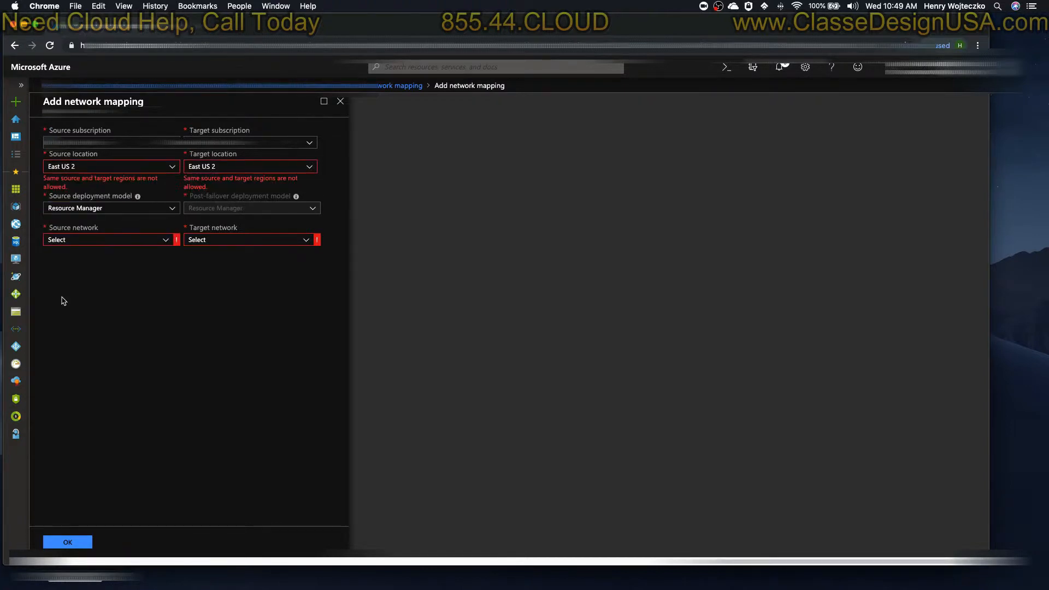
pyautogui.click(309, 167)
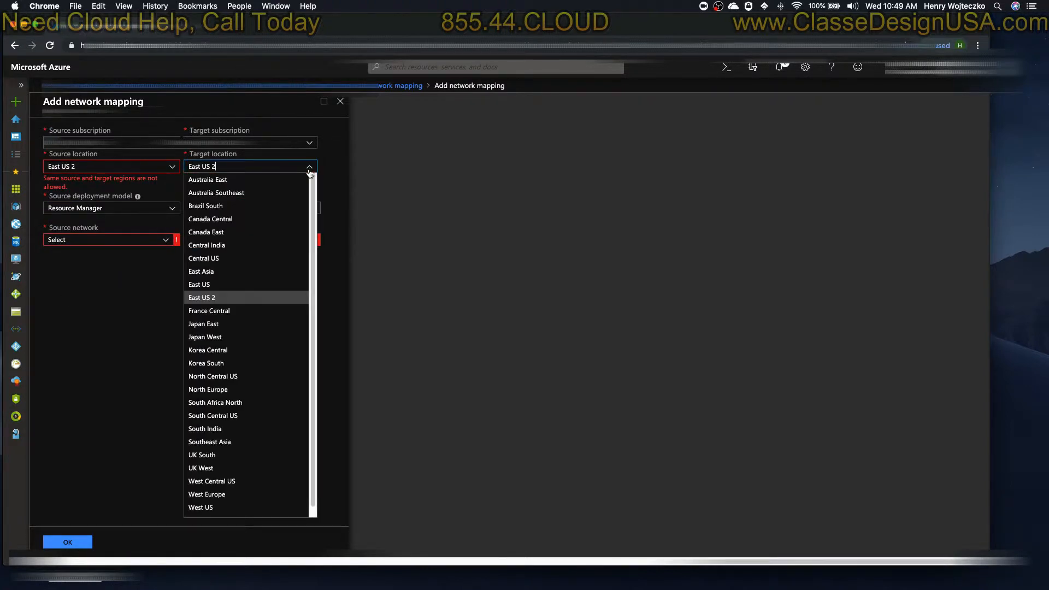
pyautogui.click(215, 259)
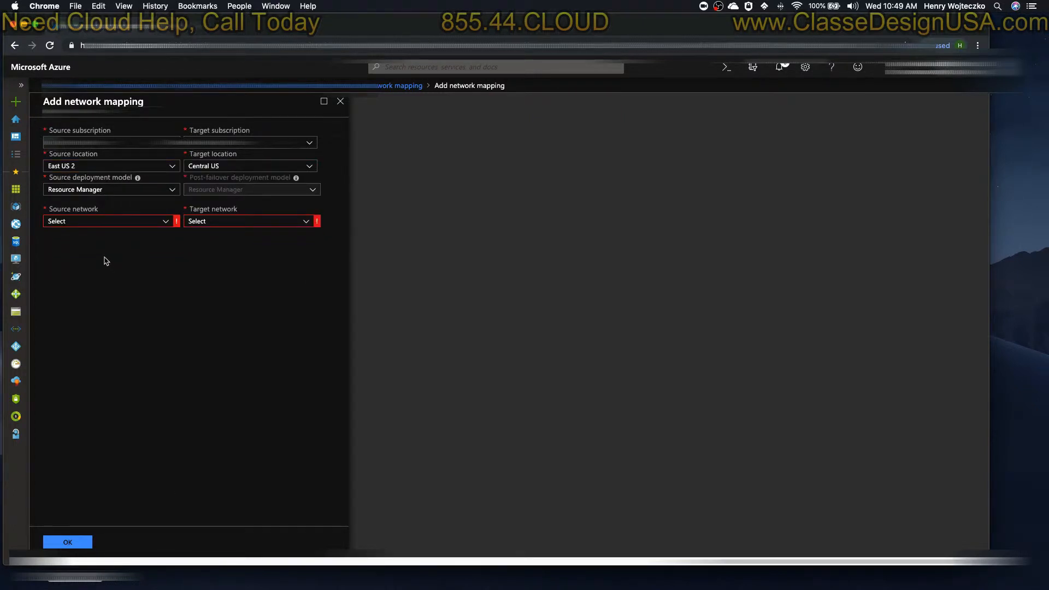
# Map the bastion_vnet source network to the drecovery_vnet target network, create the mapping, and review its details
pyautogui.click(166, 223)
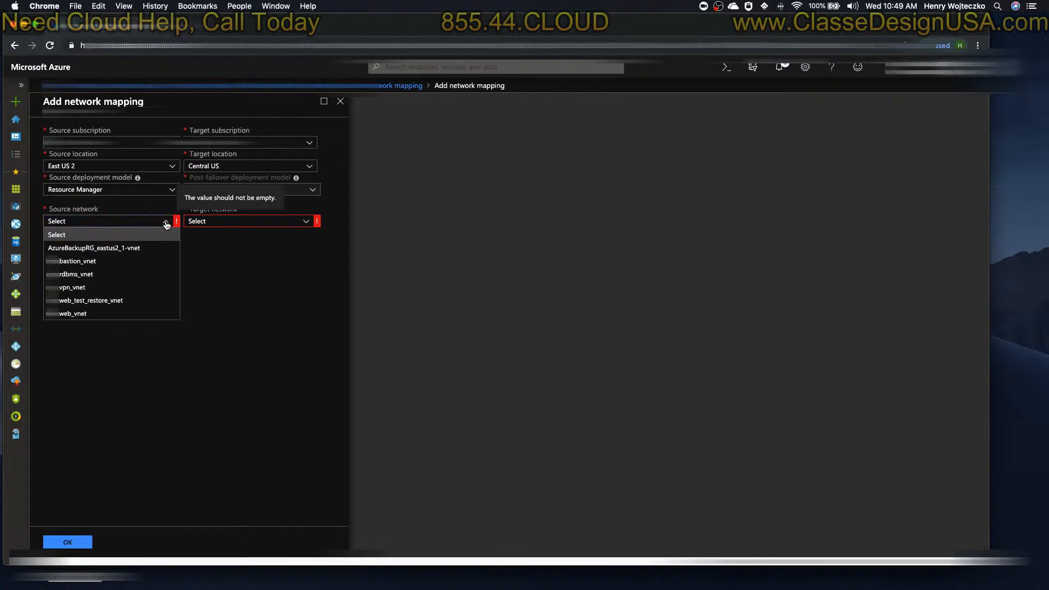
pyautogui.click(70, 266)
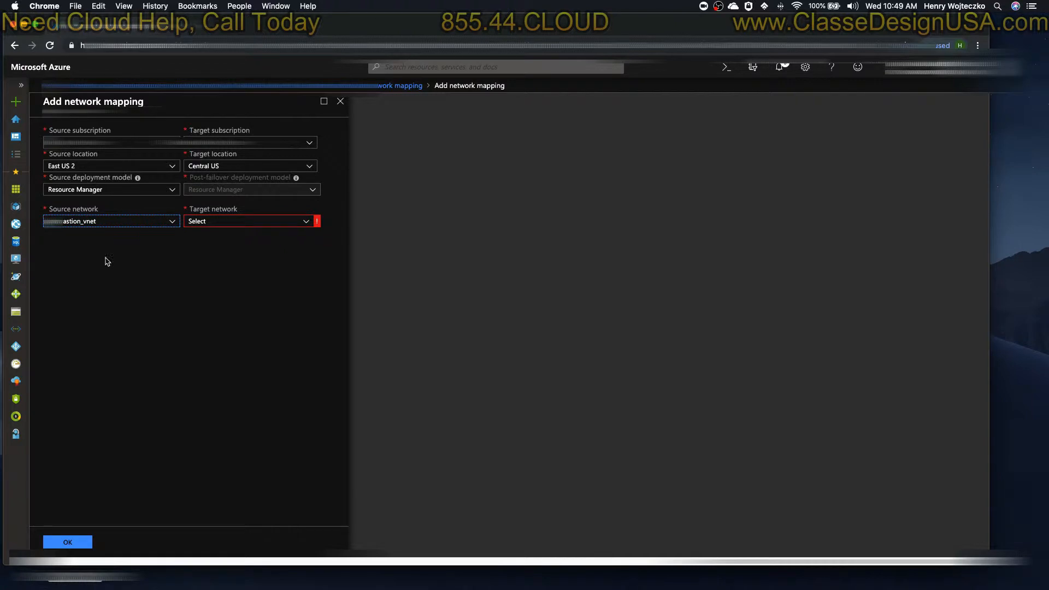
pyautogui.click(306, 222)
pyautogui.click(223, 249)
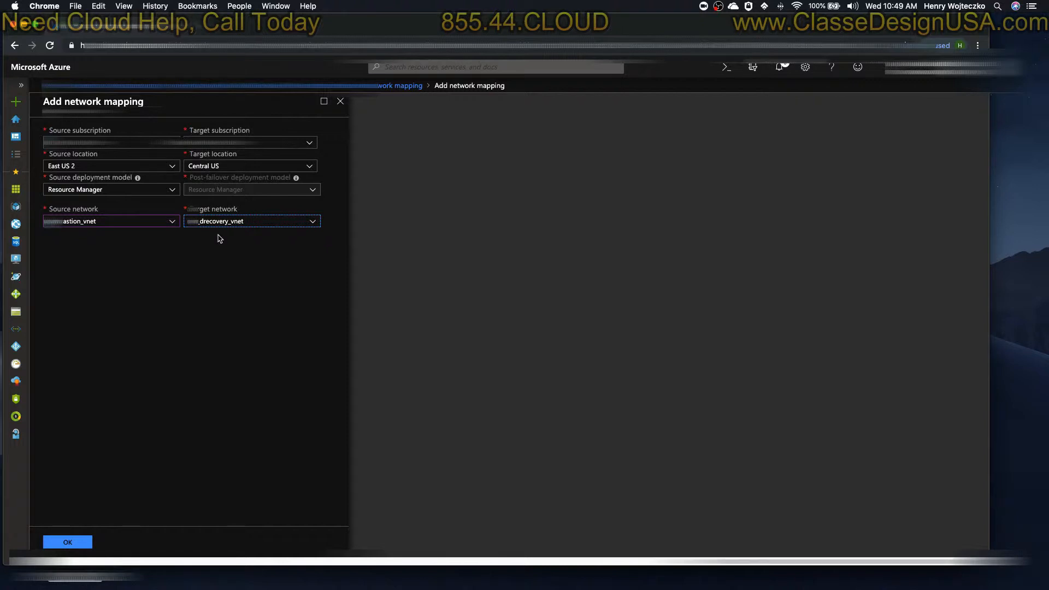
pyautogui.click(73, 544)
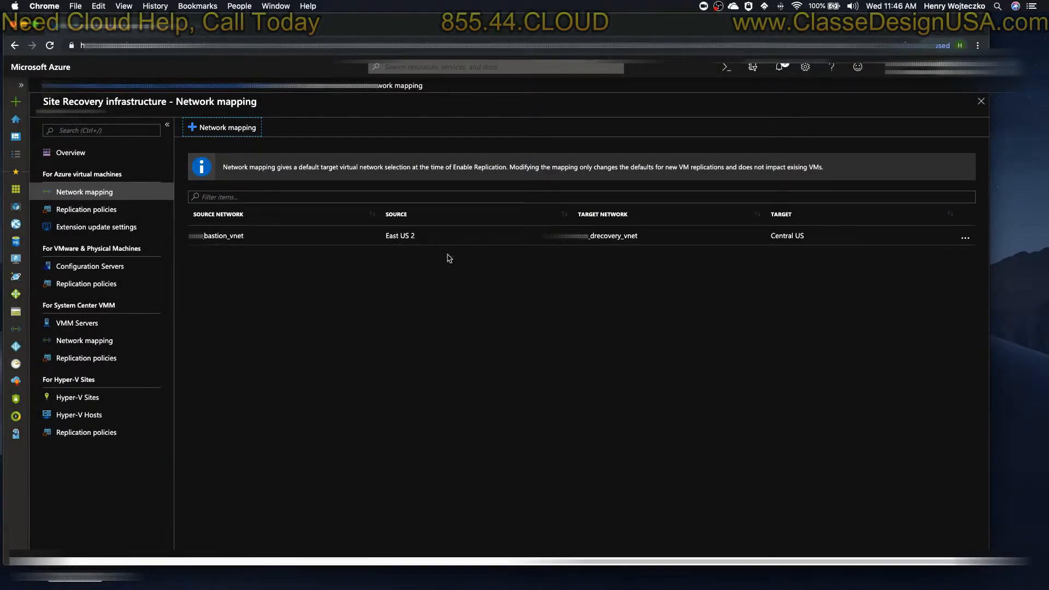
pyautogui.click(399, 237)
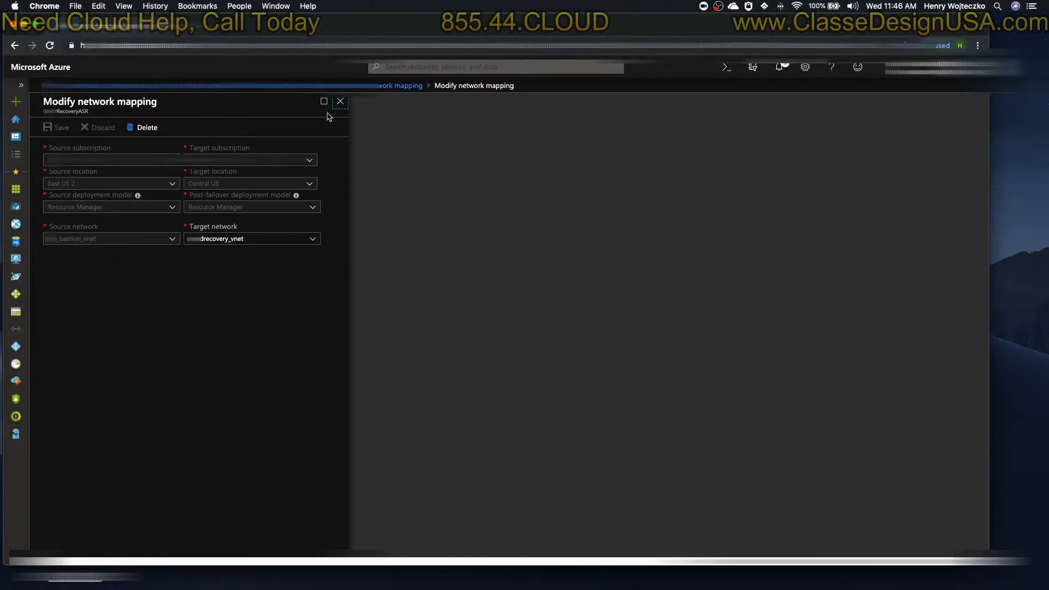
pyautogui.click(340, 101)
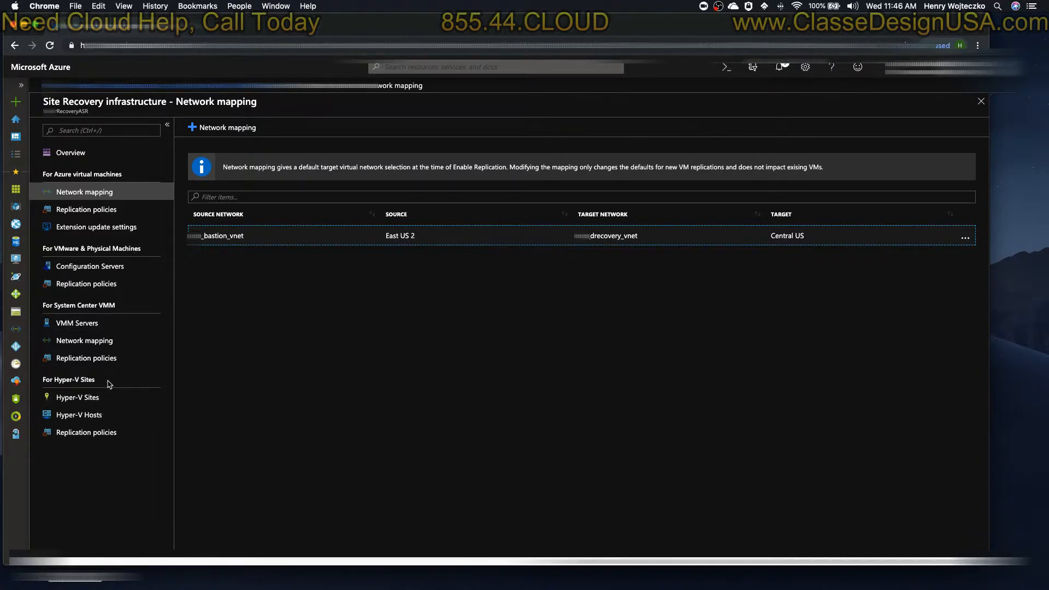
# Start a replication policy for Azure virtual machines and name it with the company prefix followed by DefaultASRpolicy
pyautogui.click(93, 212)
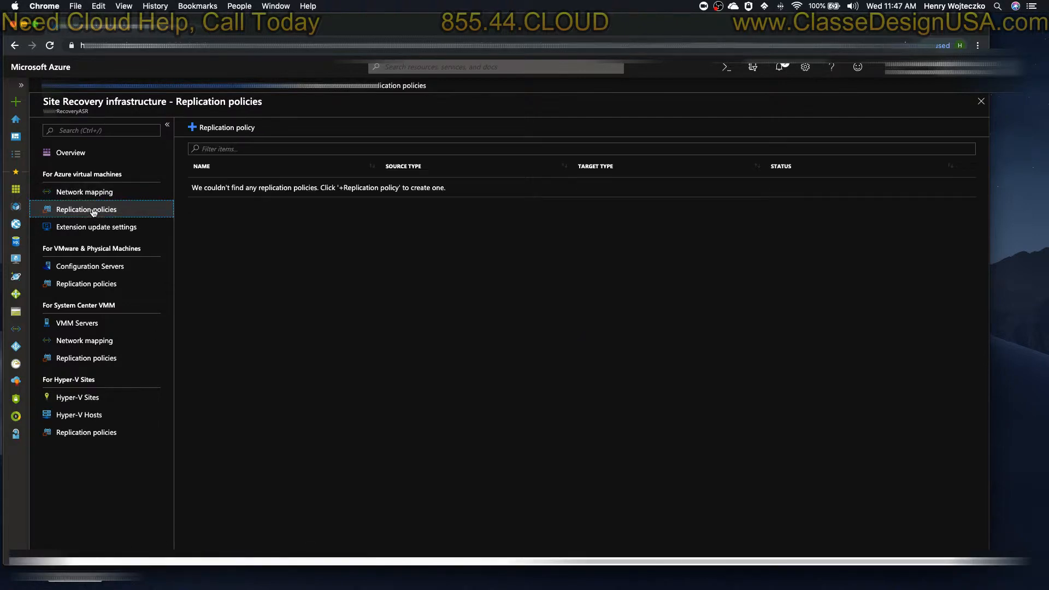
pyautogui.click(222, 127)
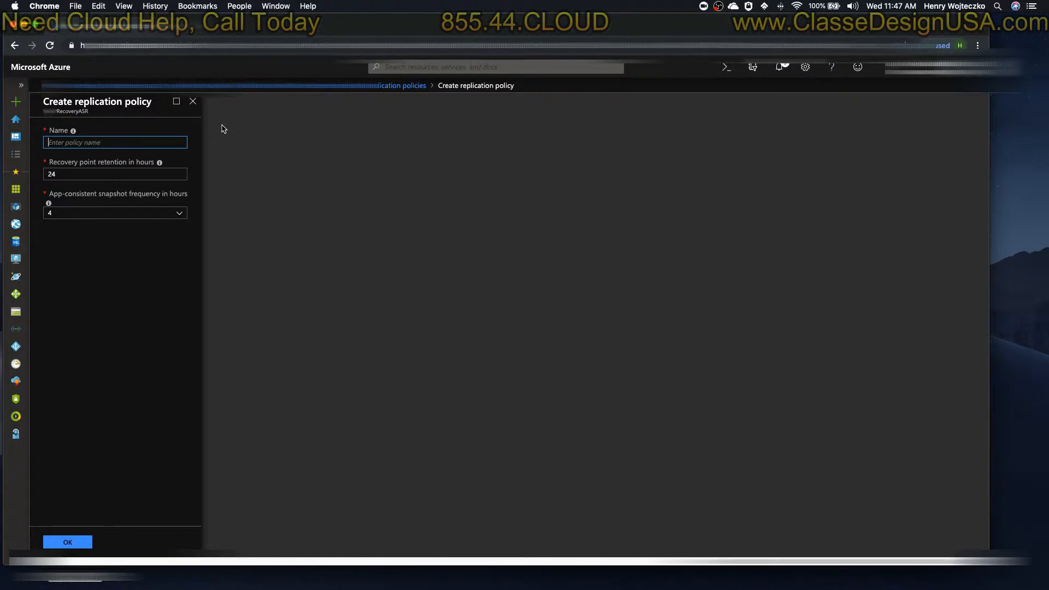
pyautogui.write('A')
pyautogui.press('BackSpace')
pyautogui.write('A')
pyautogui.write('DefaultA')
pyautogui.write('SR')
pyautogui.write('policy')
# Set the policy's recovery point retention to 72 hours and app-consistent snapshot frequency to 12 hours, and create it
pyautogui.click(141, 176)
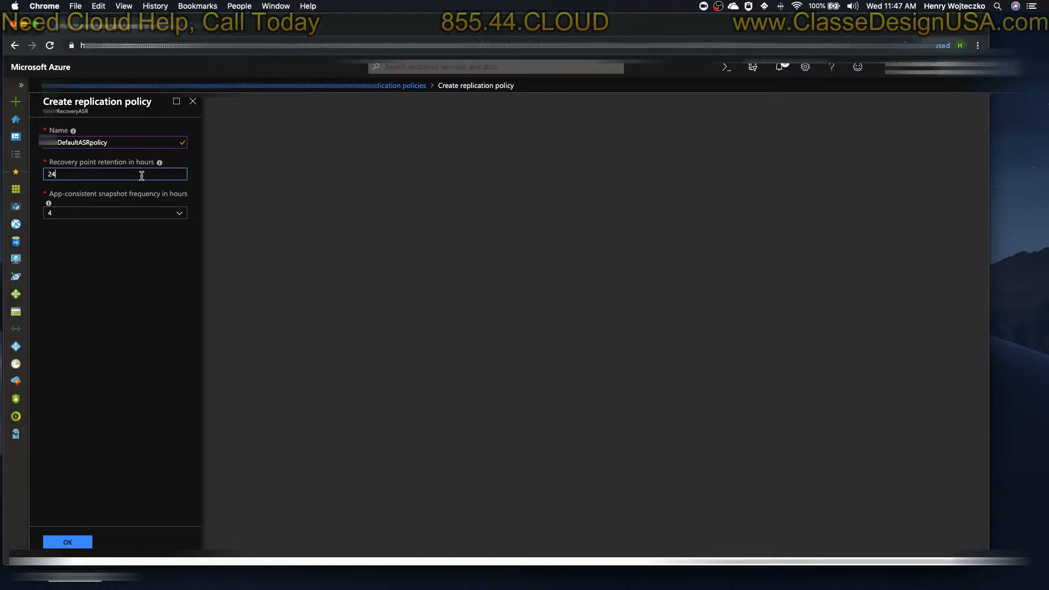
pyautogui.press('BackSpace')
pyautogui.press('BackSpace')
pyautogui.write('72')
pyautogui.click(179, 214)
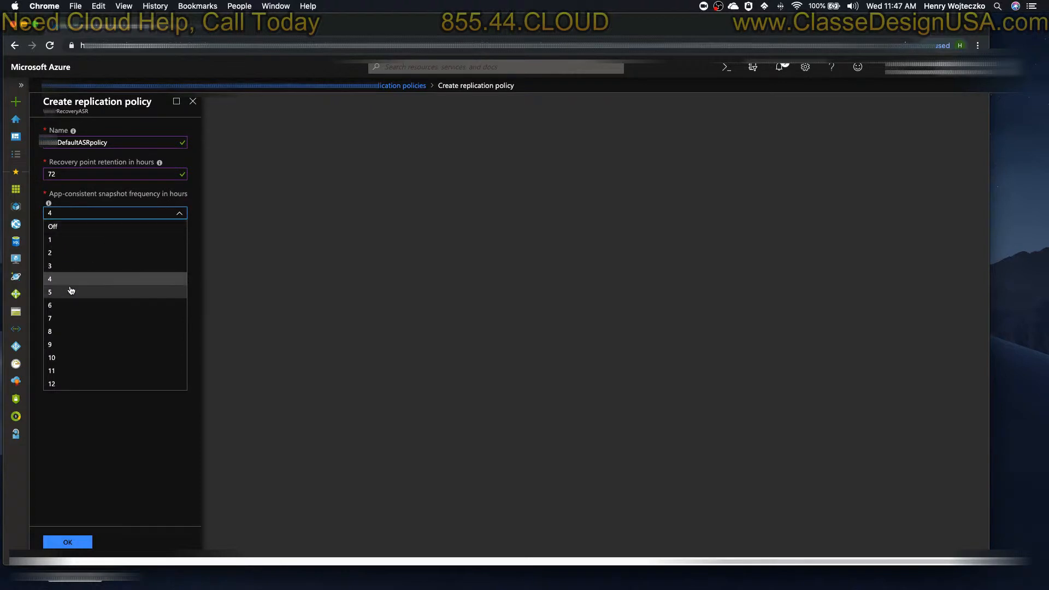
pyautogui.click(56, 386)
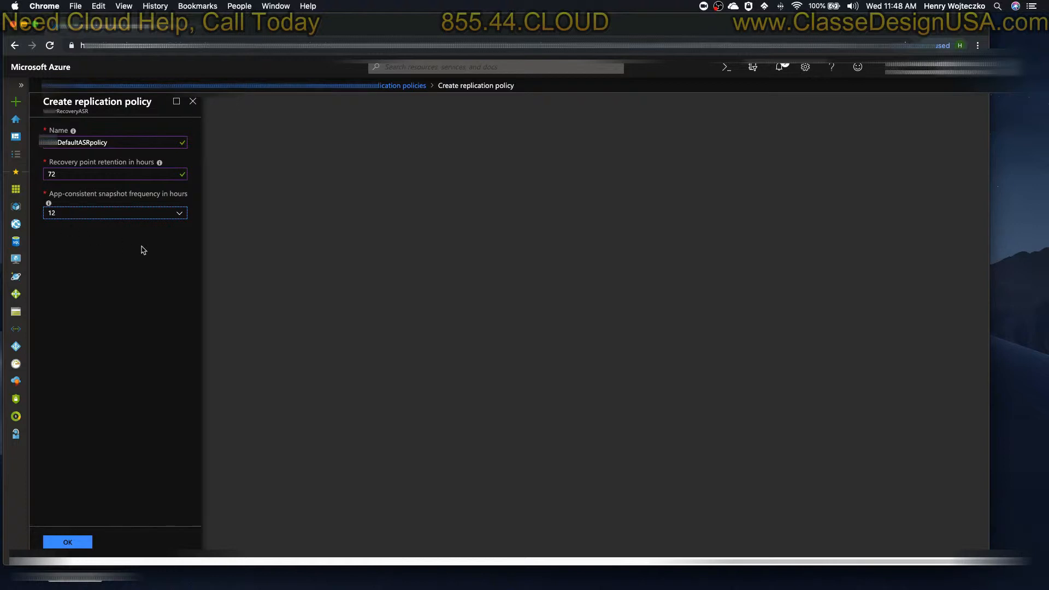
pyautogui.click(160, 216)
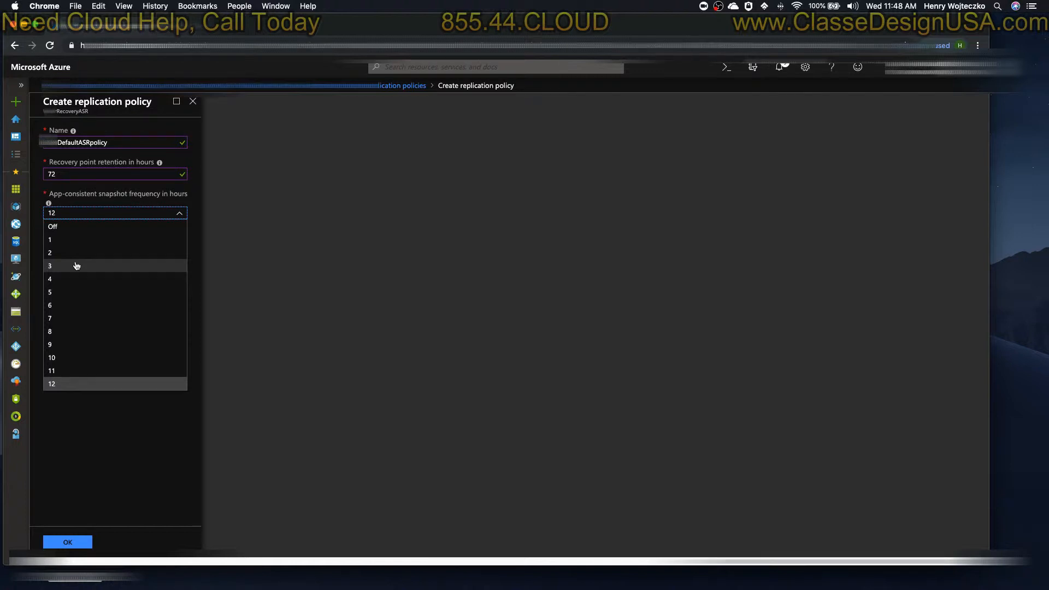
pyautogui.click(94, 450)
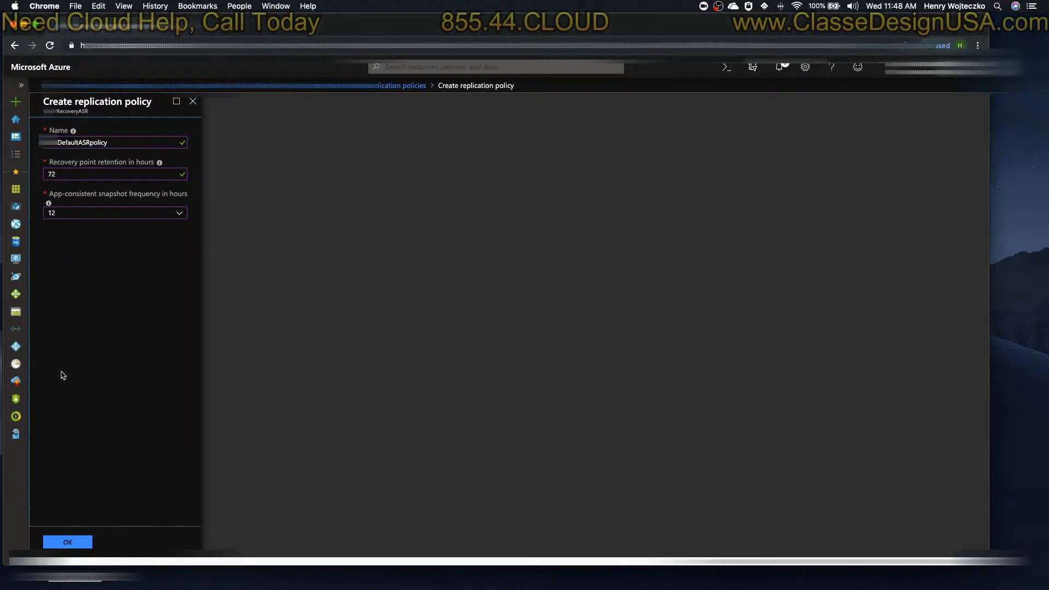
pyautogui.click(77, 542)
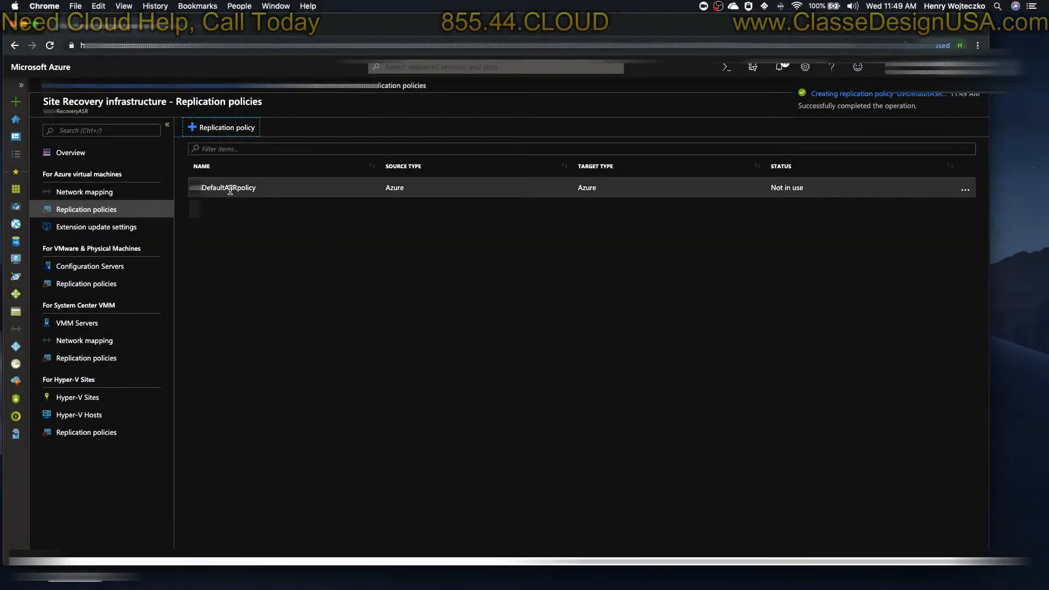
# In the Azure to Azure networking article, find the Site Recovery IP address ranges and highlight the Central US row
pyautogui.click(225, 129)
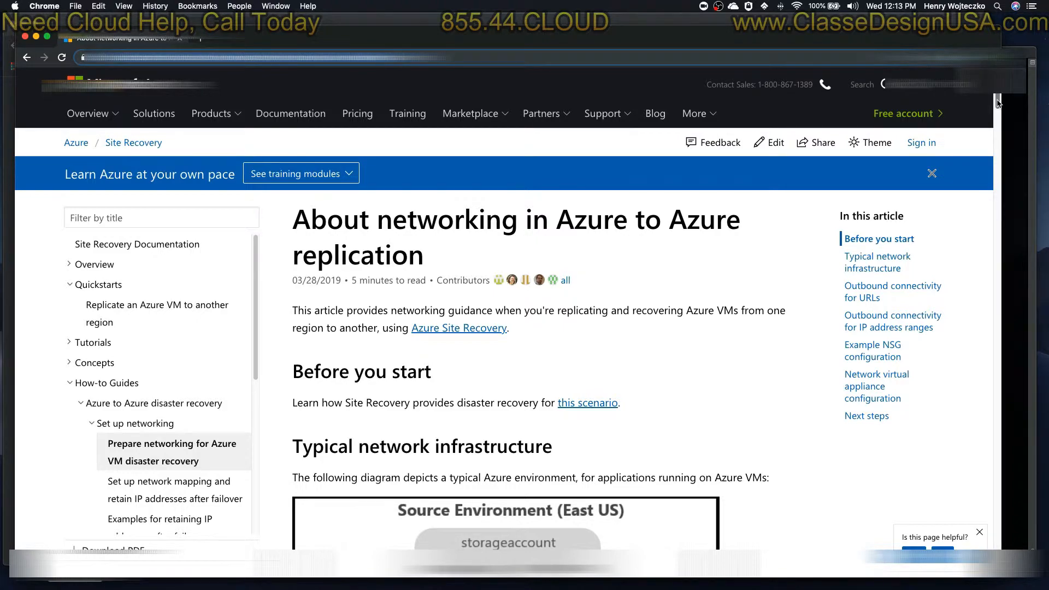
pyautogui.moveTo(997, 102); pyautogui.dragTo(975, 259)
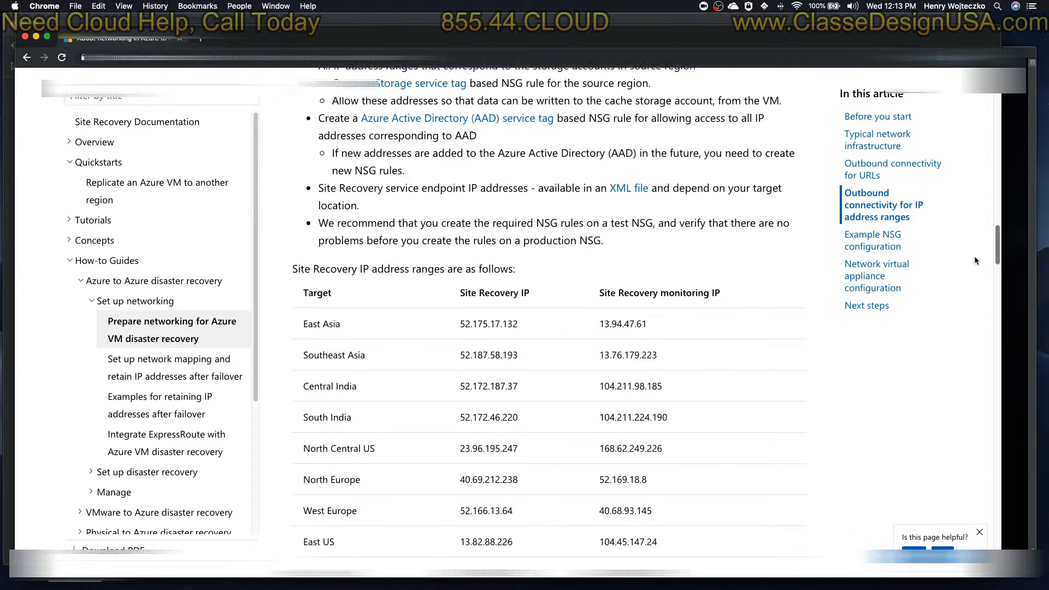
pyautogui.scroll(-5, 974, 260)
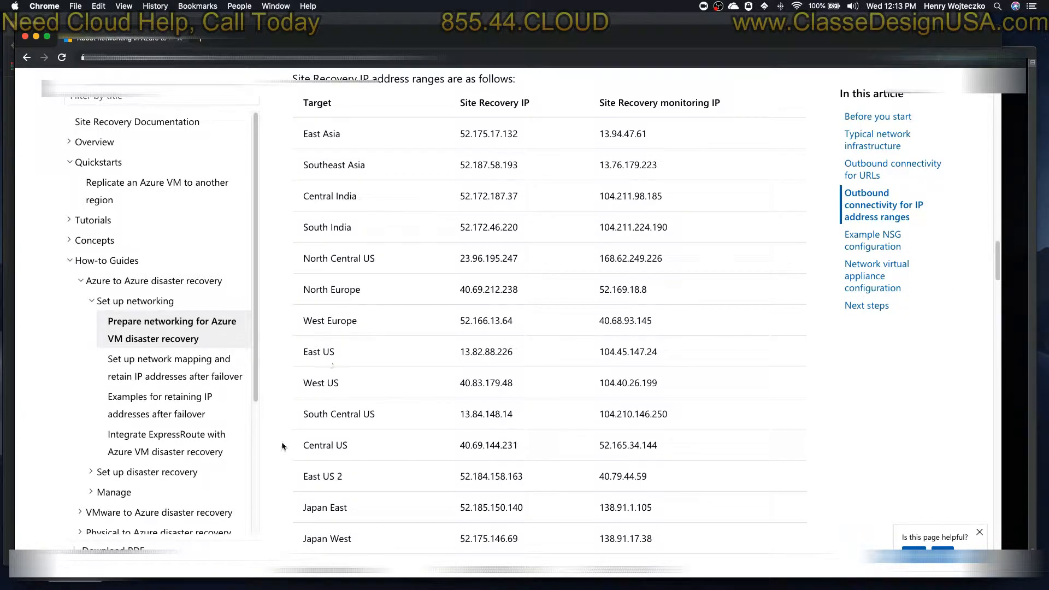
pyautogui.moveTo(283, 446); pyautogui.dragTo(671, 449)
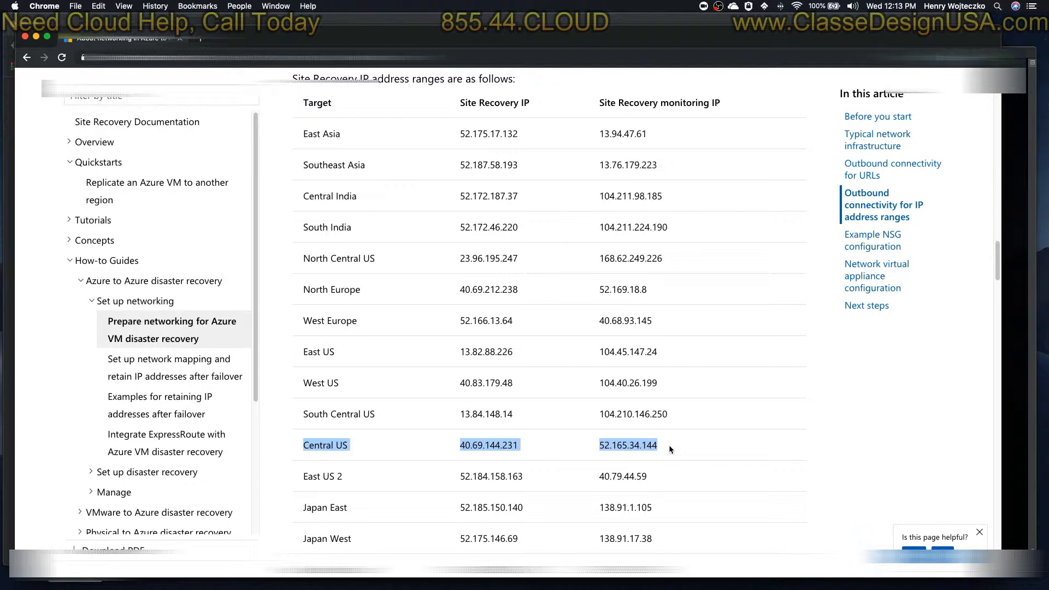
# Switch to Terminal and examine the AllowUsers IP address entries at the end of the SSH server configuration
pyautogui.moveTo(652, 587)
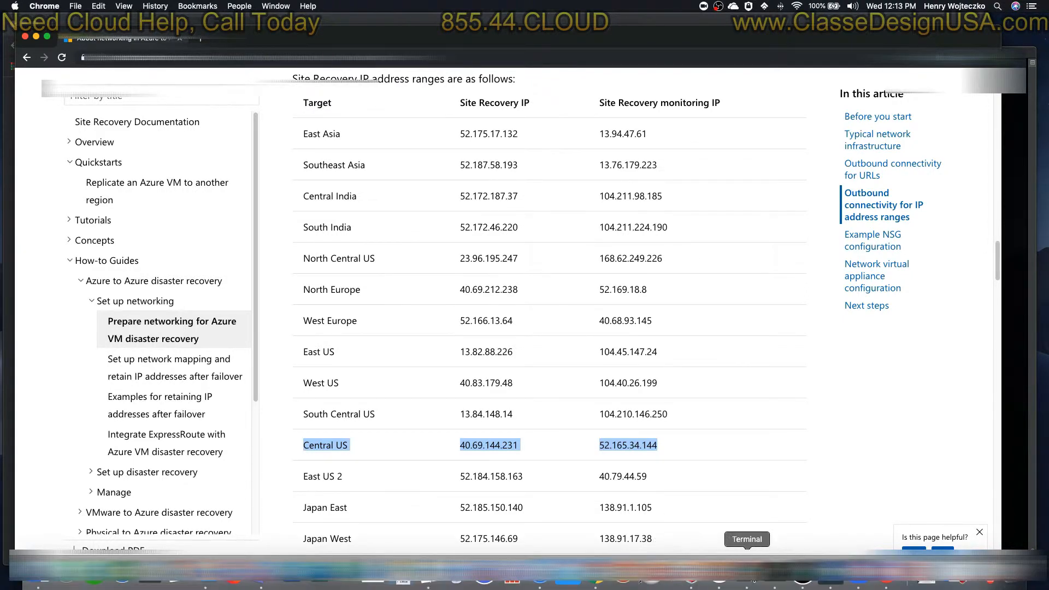
pyautogui.click(747, 573)
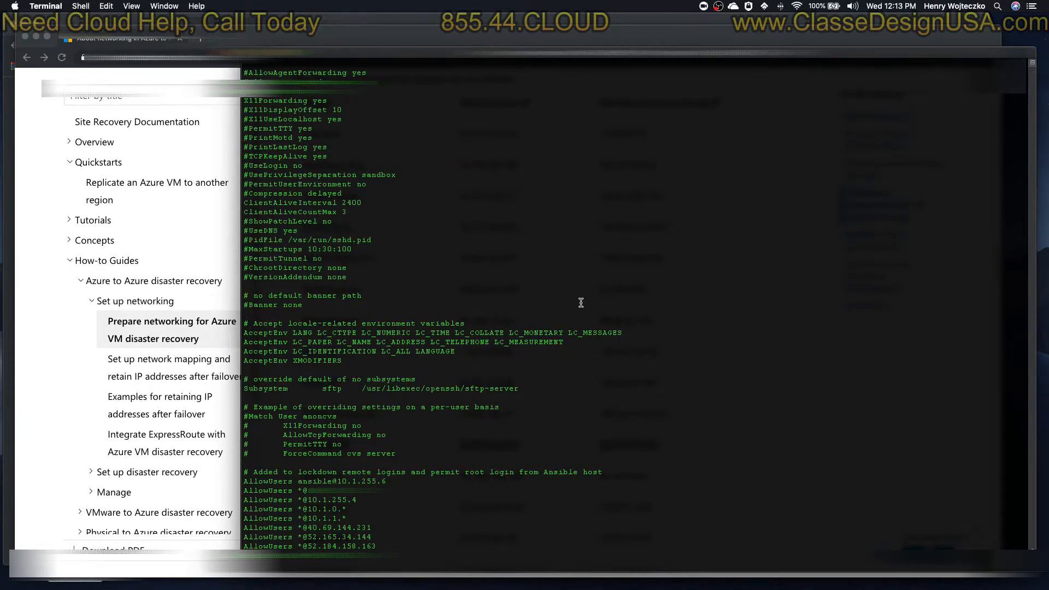
pyautogui.press('Down')
pyautogui.press('Down')
pyautogui.press('Down')
pyautogui.press('Down')
pyautogui.press('Down')
pyautogui.press('Down')
pyautogui.press('Down')
pyautogui.press('Down')
pyautogui.press('Down')
pyautogui.press('Up')
pyautogui.press('Up')
pyautogui.press('Down')
pyautogui.press('Down')
pyautogui.press('Up')
pyautogui.press('Down')
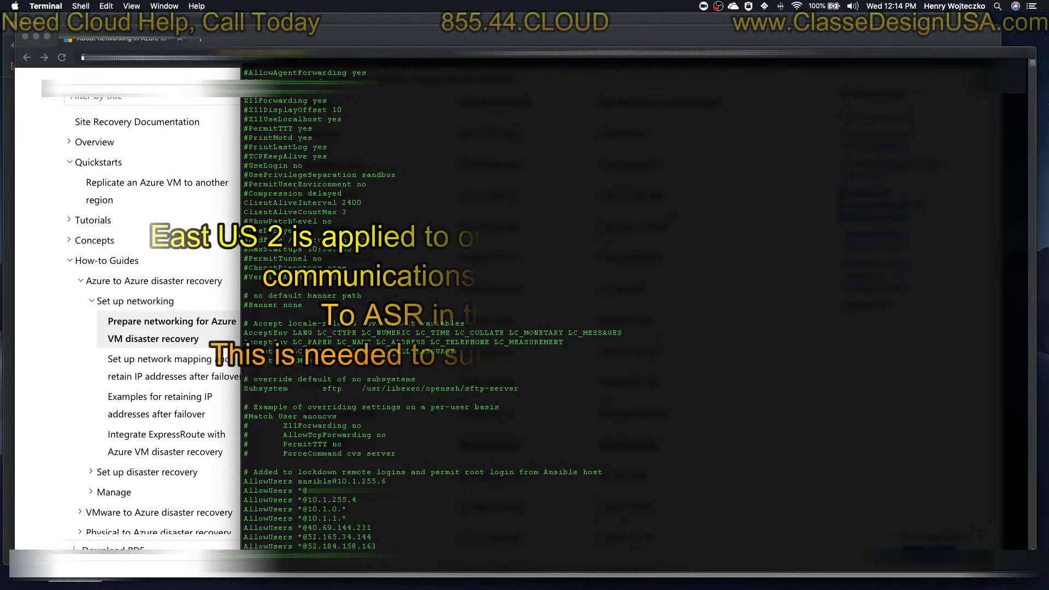
# Return to the networking article in Chrome, highlight the East US 2 row of Site Recovery IP addresses, and switch back to Terminal
pyautogui.press('super+Tab')
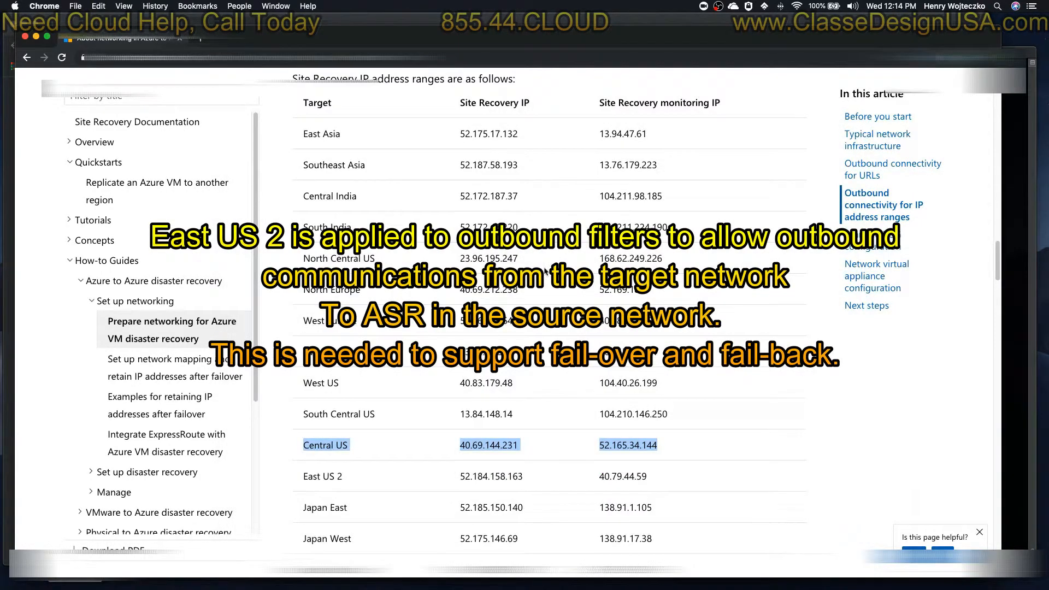
pyautogui.moveTo(648, 476); pyautogui.dragTo(301, 477)
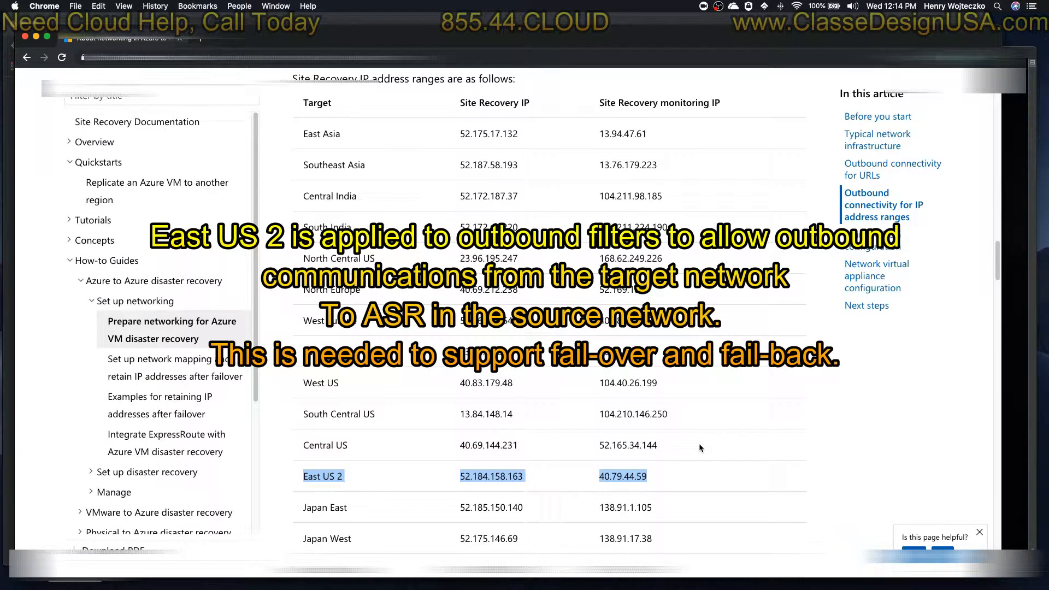
pyautogui.press('super+Tab')
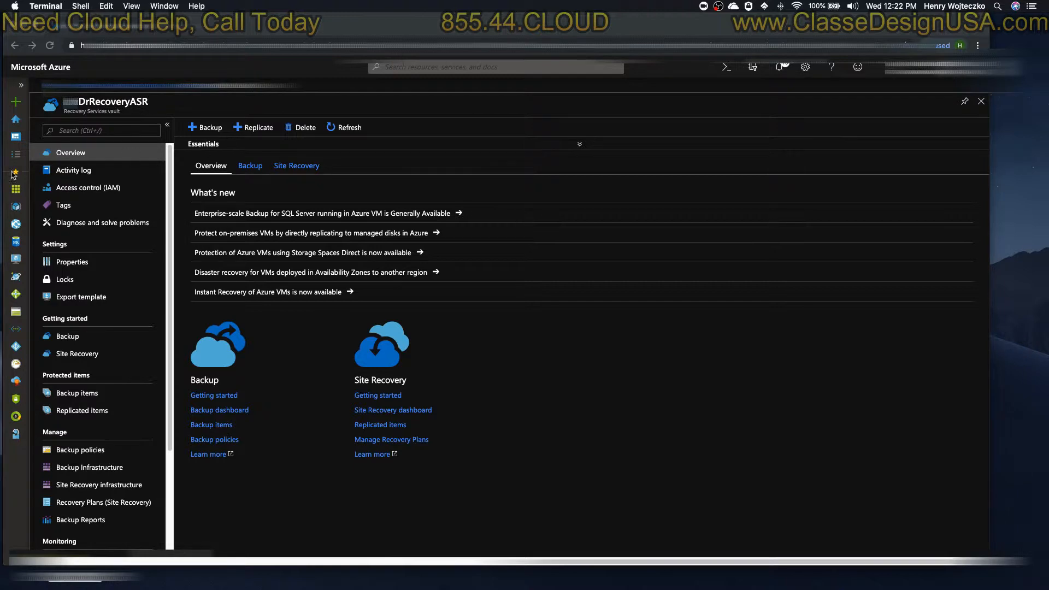
# Open the bastion_rg resource group in the Azure portal, sort its resources by type, and open the bastion_nsg network security group
pyautogui.click(14, 206)
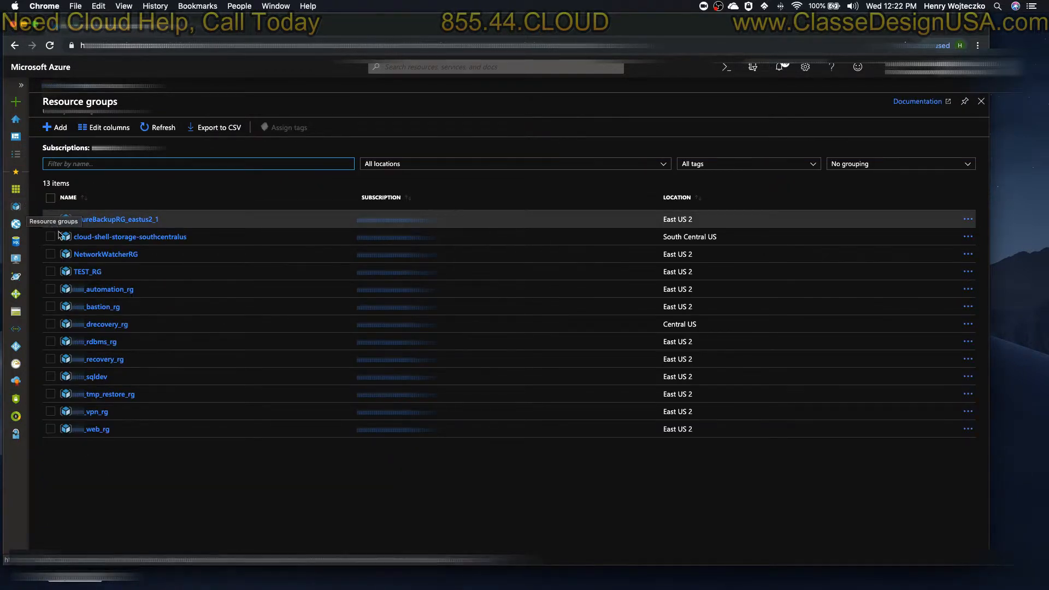
pyautogui.click(108, 309)
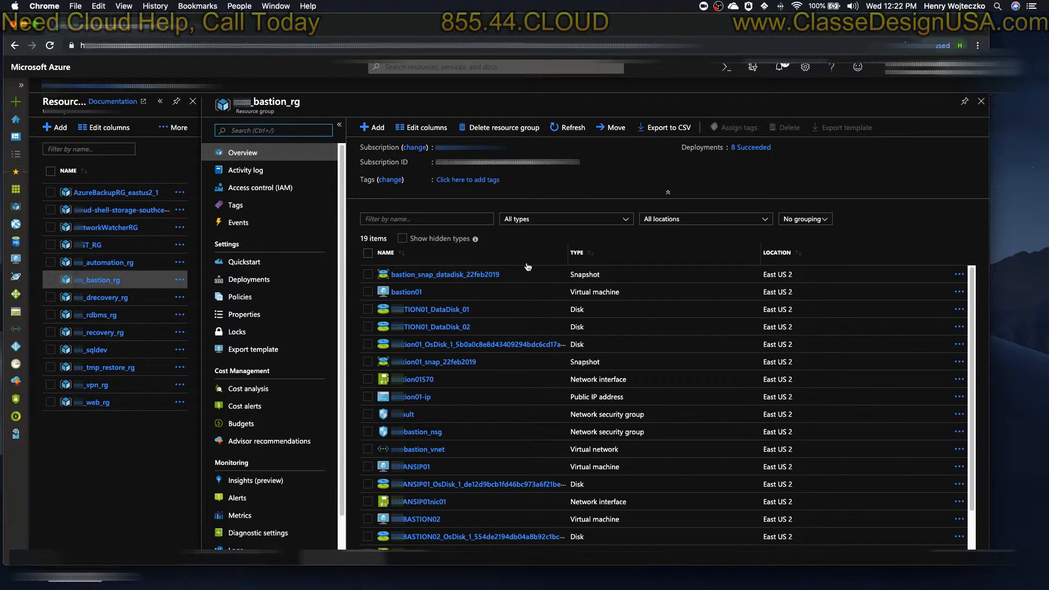
pyautogui.click(592, 255)
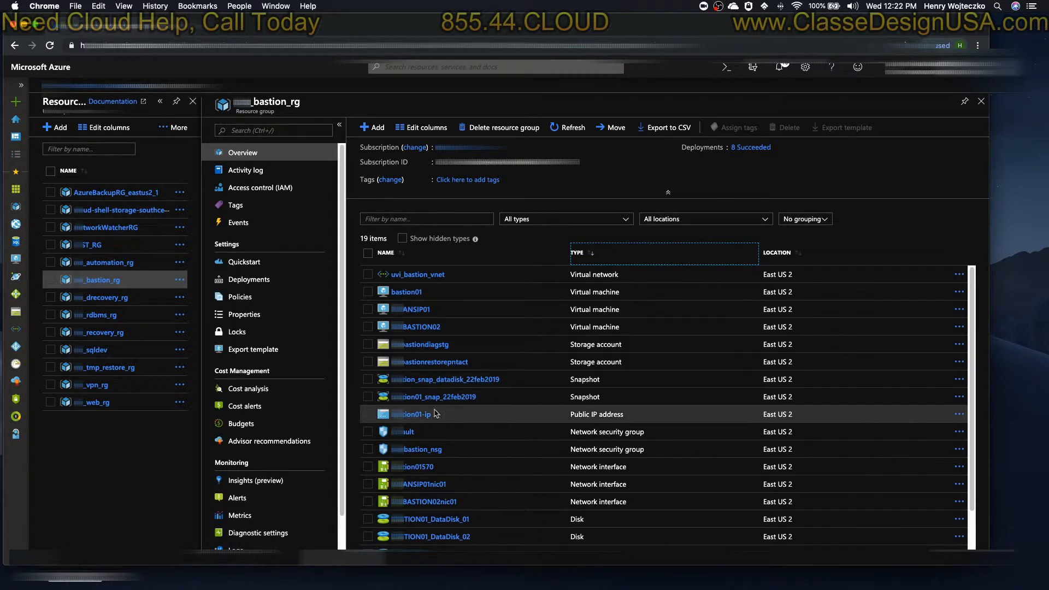
pyautogui.click(422, 450)
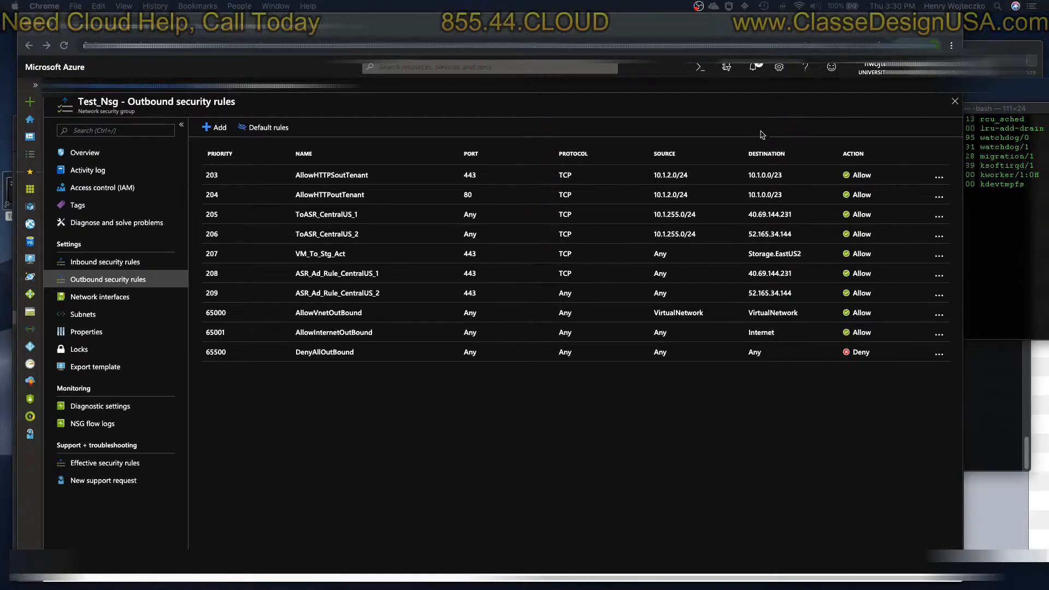
# Bring up the Azure to Azure networking article and compare its Central US Site Recovery IP addresses with Test_Nsg's outbound rules
pyautogui.moveTo(1047, 87); pyautogui.dragTo(655, 54)
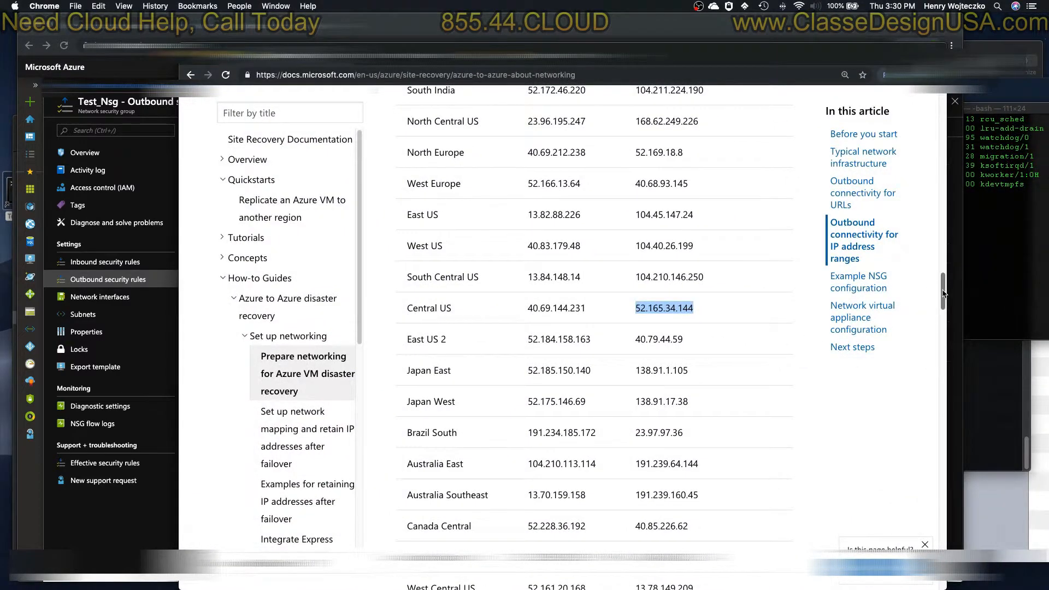
pyautogui.moveTo(942, 293); pyautogui.dragTo(941, 101)
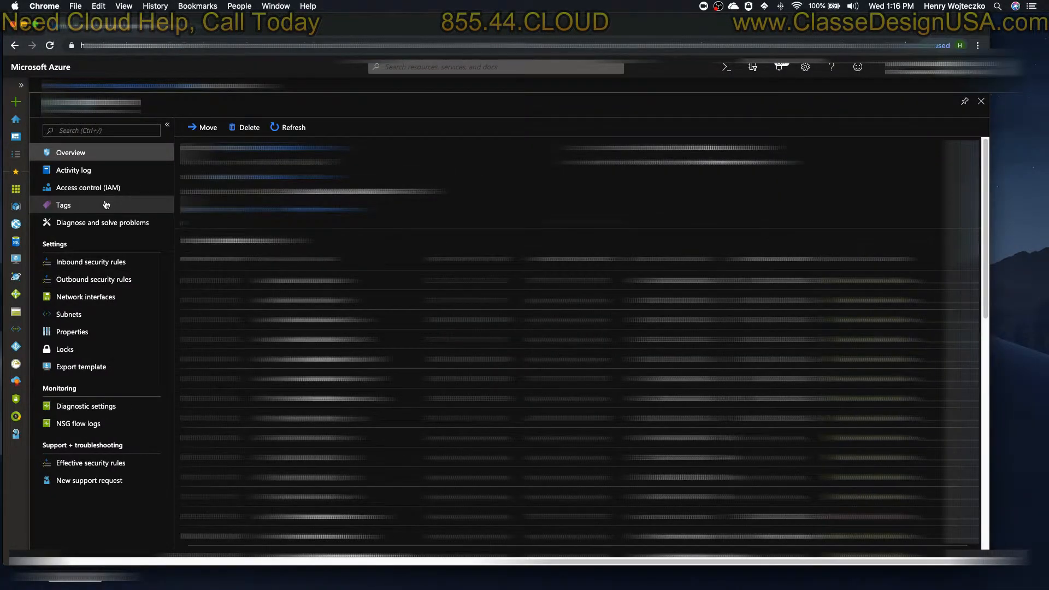
# Open the DrRecoveryASR vault in the drecovery_rg resource group and show its Site Recovery dashboard
pyautogui.click(15, 208)
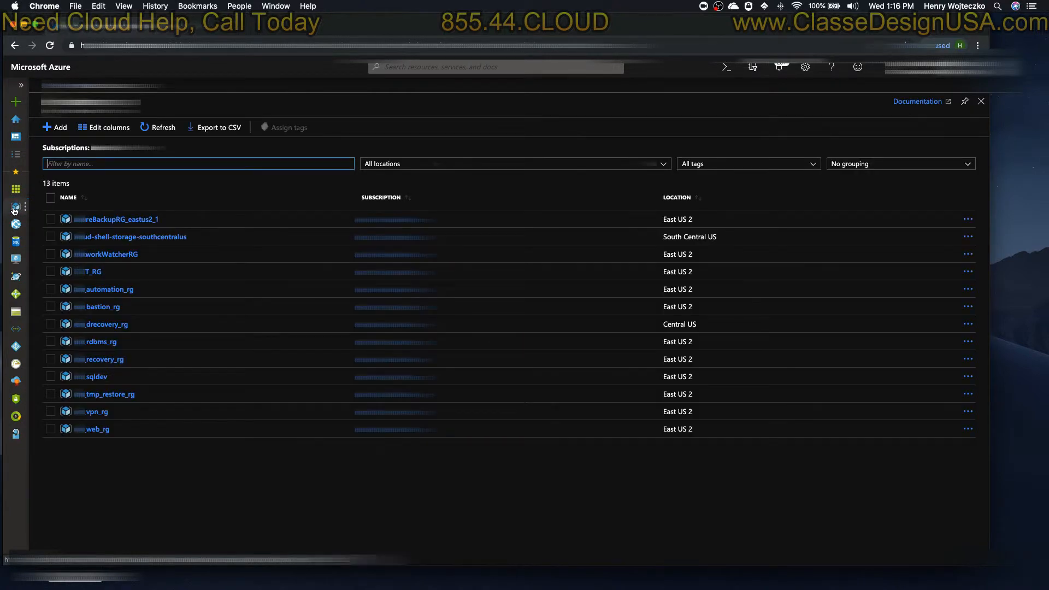
pyautogui.click(113, 325)
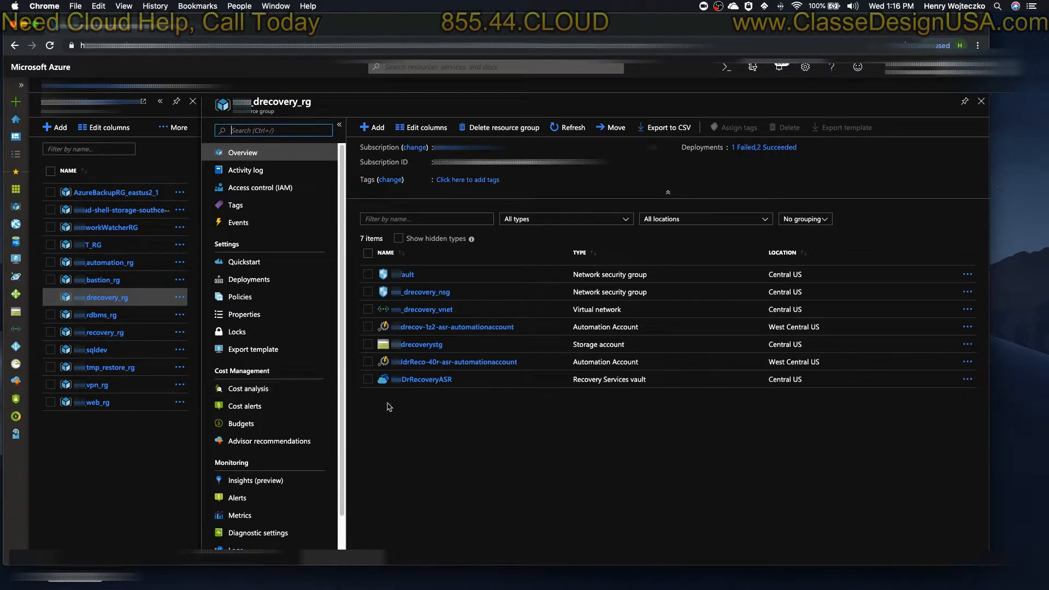
pyautogui.click(420, 381)
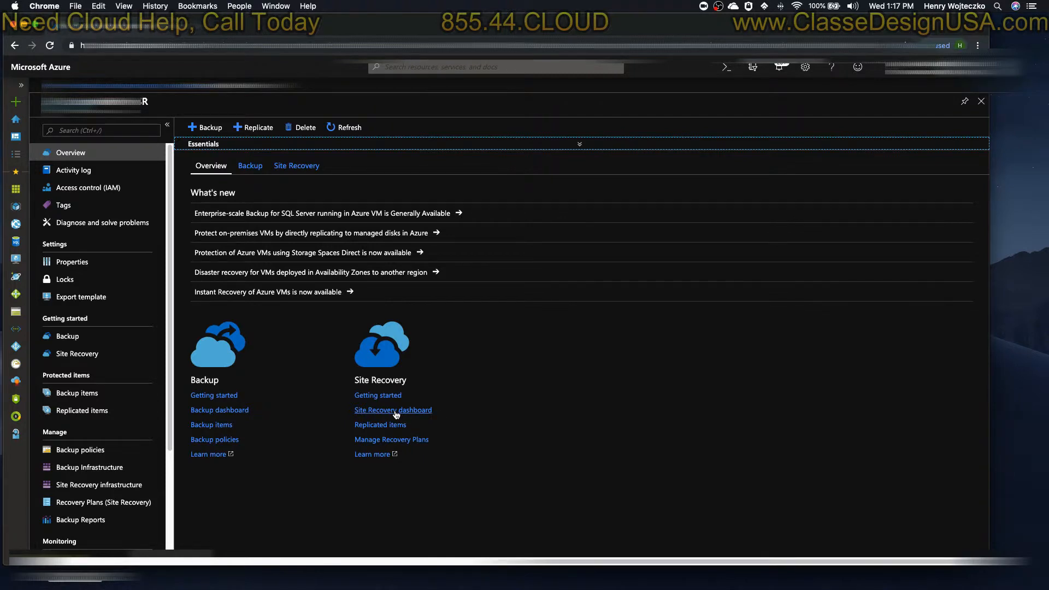
pyautogui.click(400, 411)
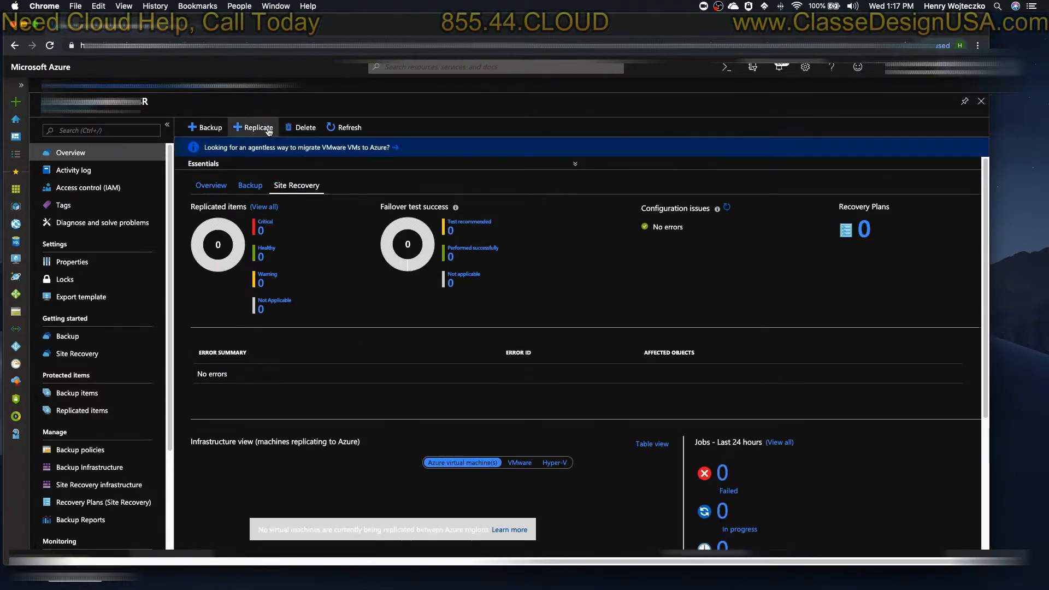
# Start a new replication with source location East US 2 and source resource group bastion_rg
pyautogui.click(256, 127)
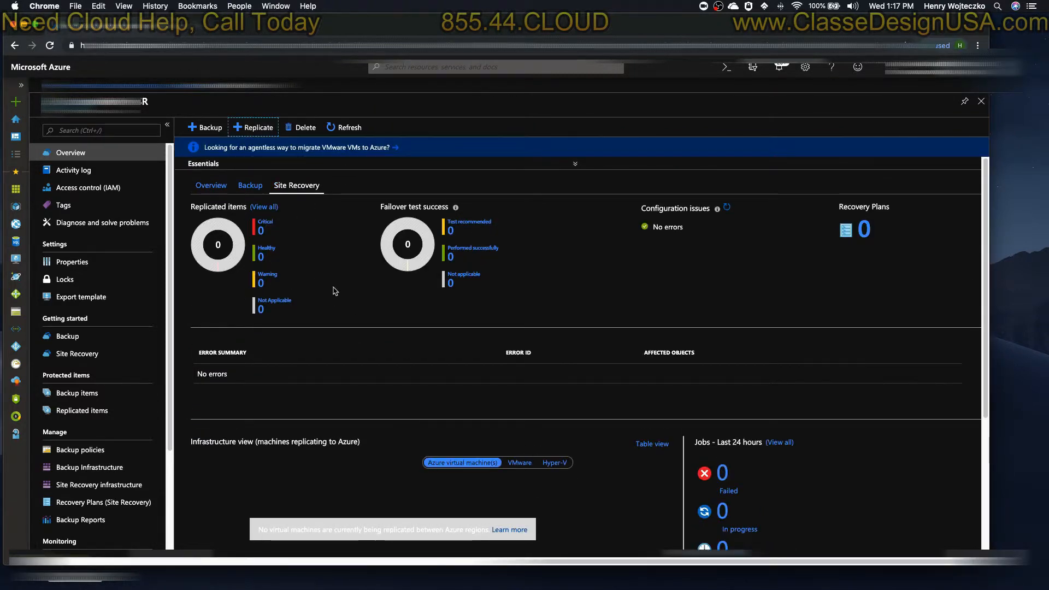
pyautogui.click(255, 128)
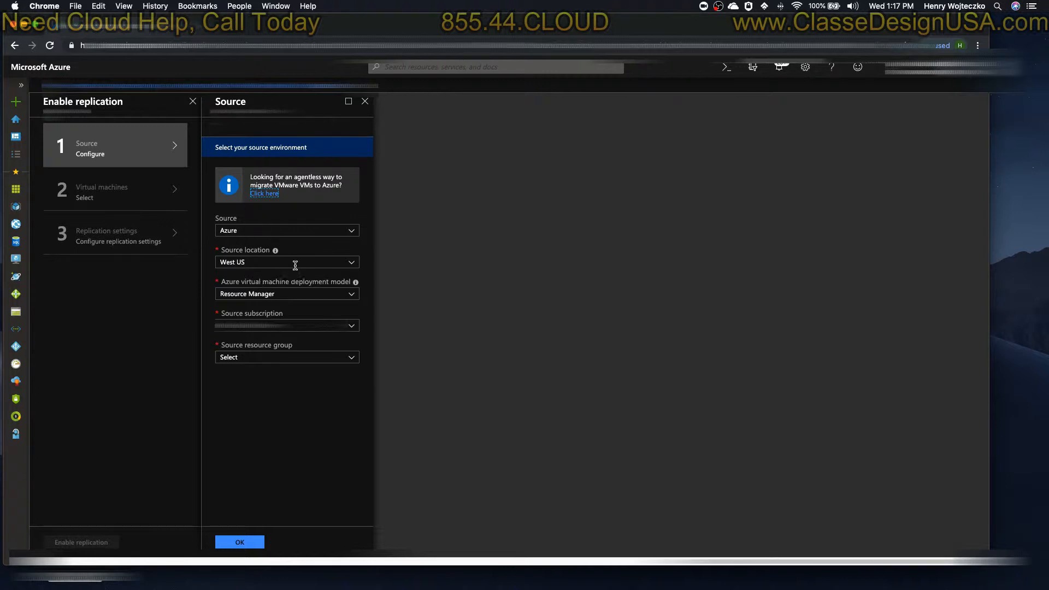
pyautogui.click(352, 265)
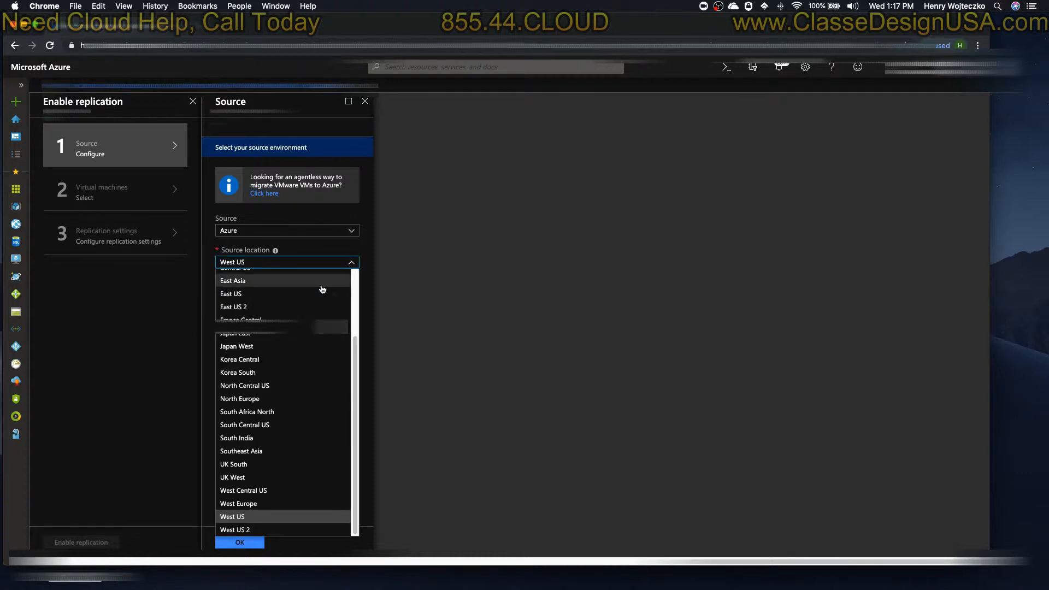
pyautogui.click(241, 307)
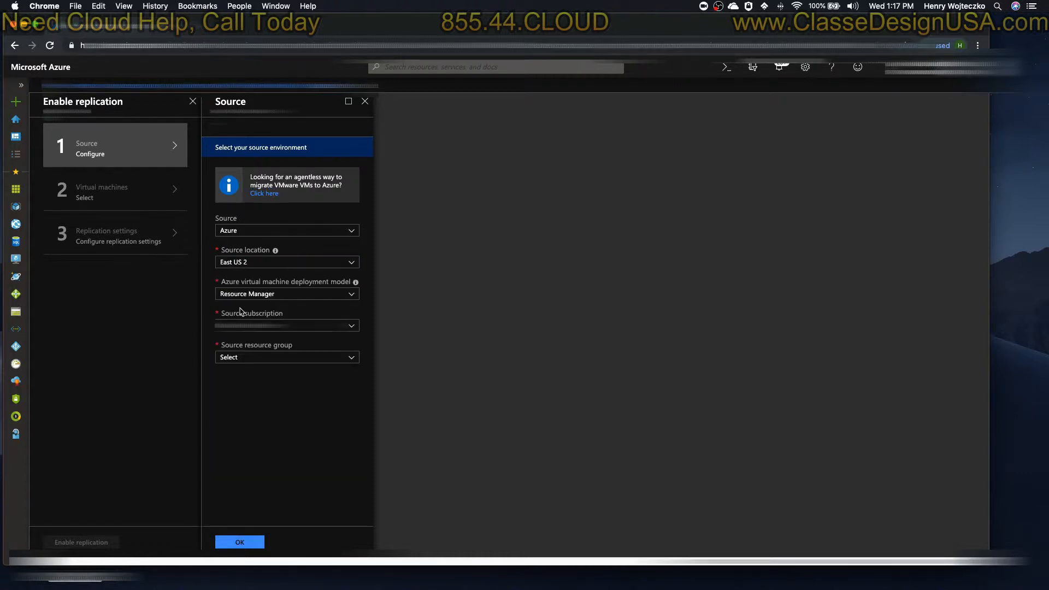
pyautogui.click(253, 363)
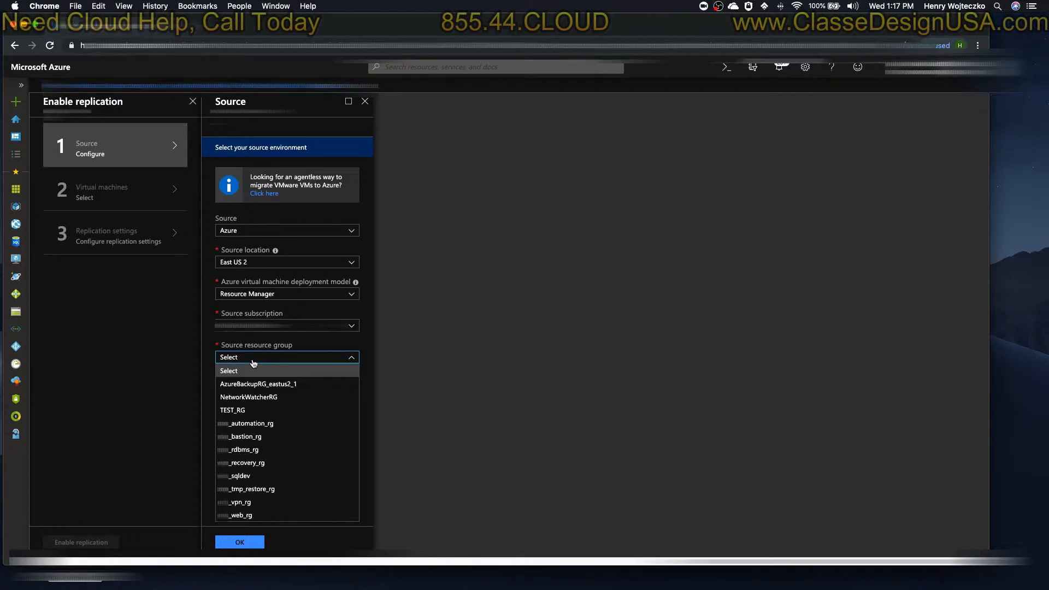
pyautogui.click(242, 437)
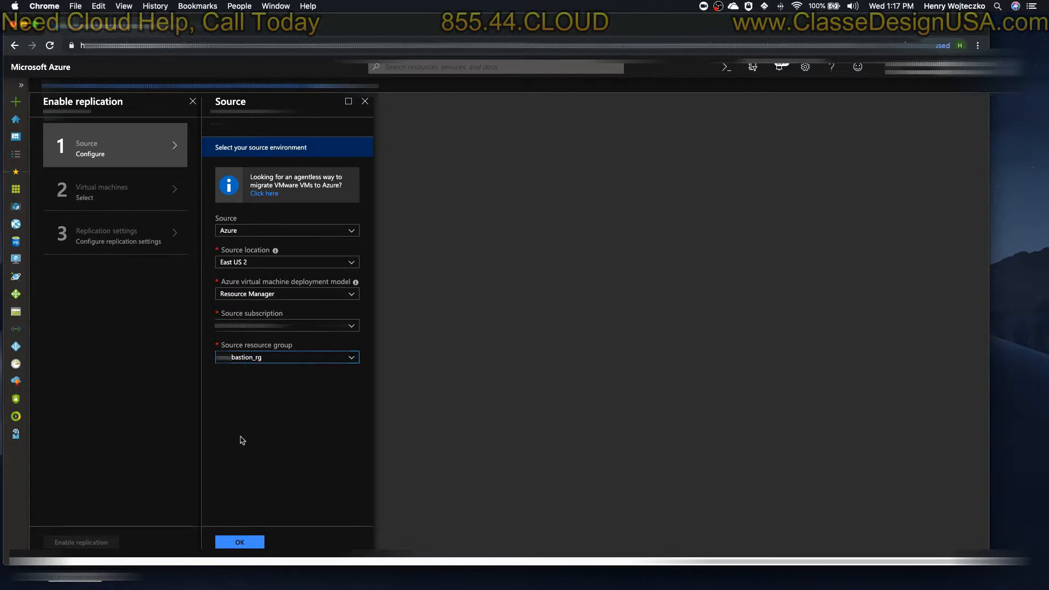
pyautogui.click(236, 543)
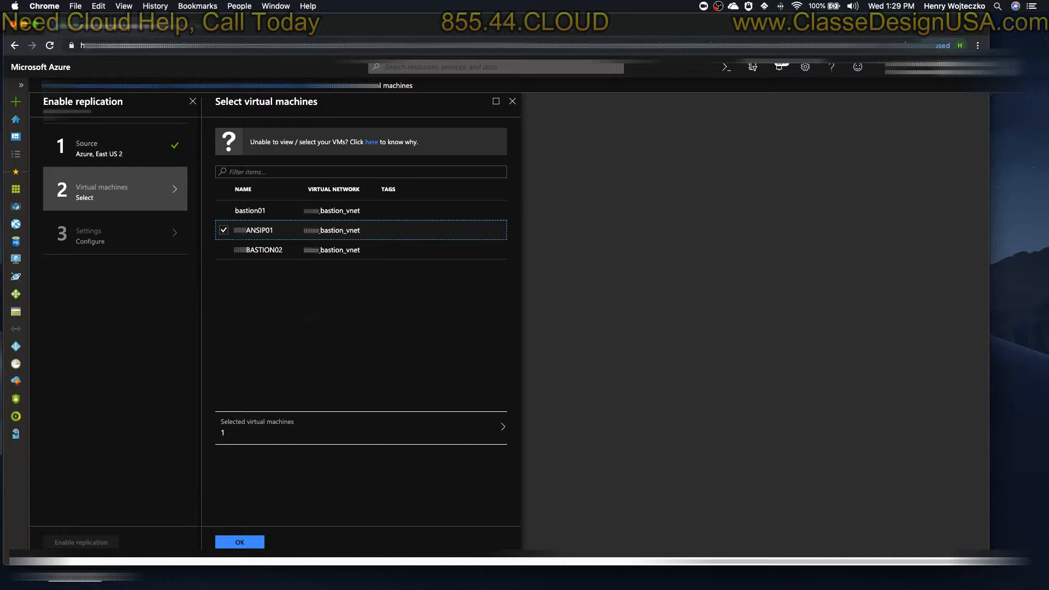
# Confirm ANSIP01 as the virtual machine to replicate and set the target location to Central US
pyautogui.click(234, 541)
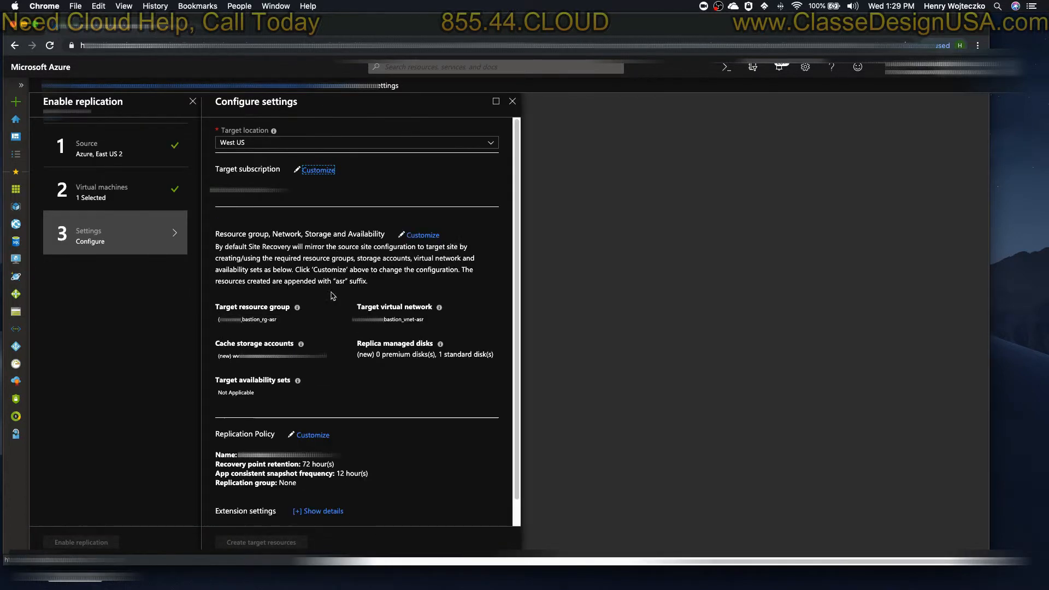
pyautogui.click(494, 144)
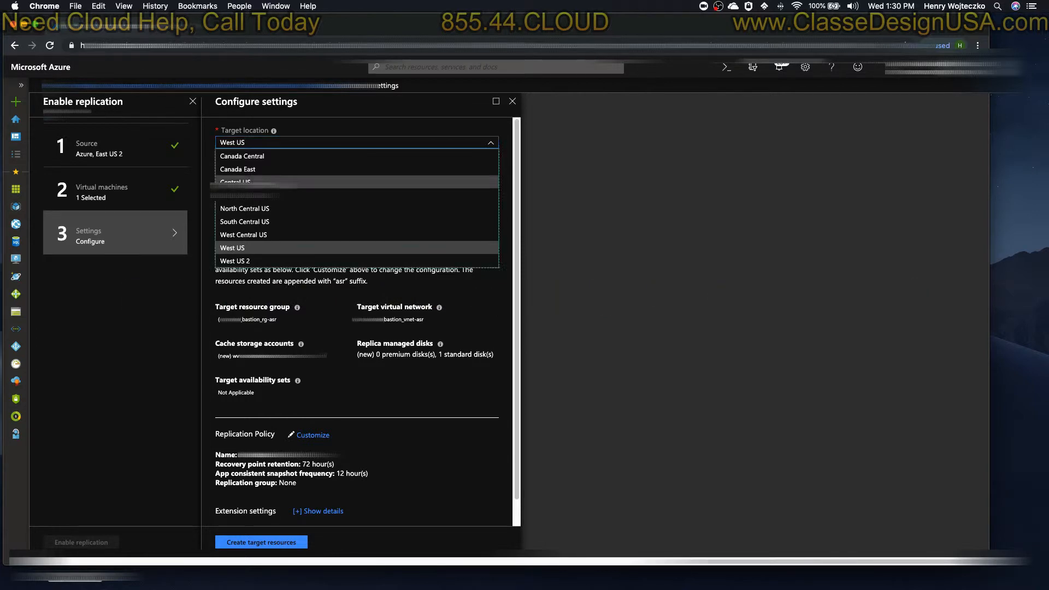
pyautogui.click(250, 182)
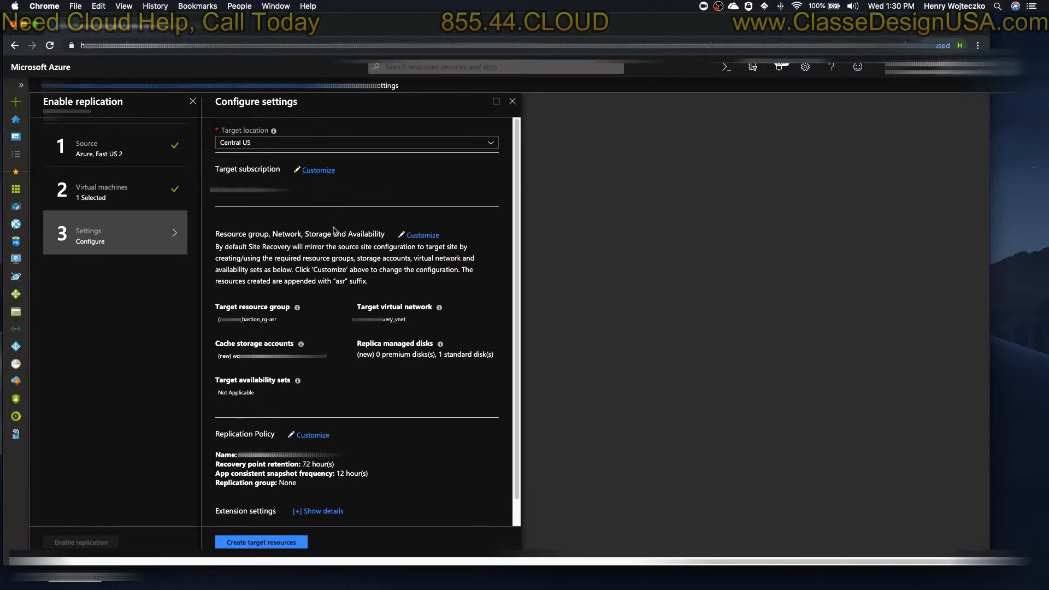
# Customize the replication's target settings, choosing drecovery_rg as the target resource group
pyautogui.click(422, 236)
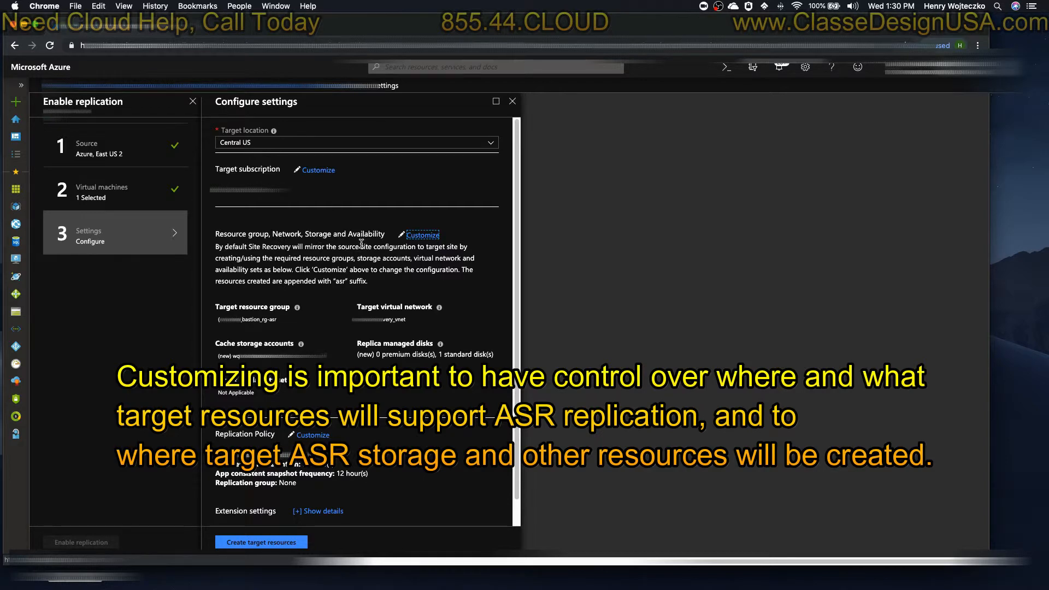
pyautogui.click(423, 236)
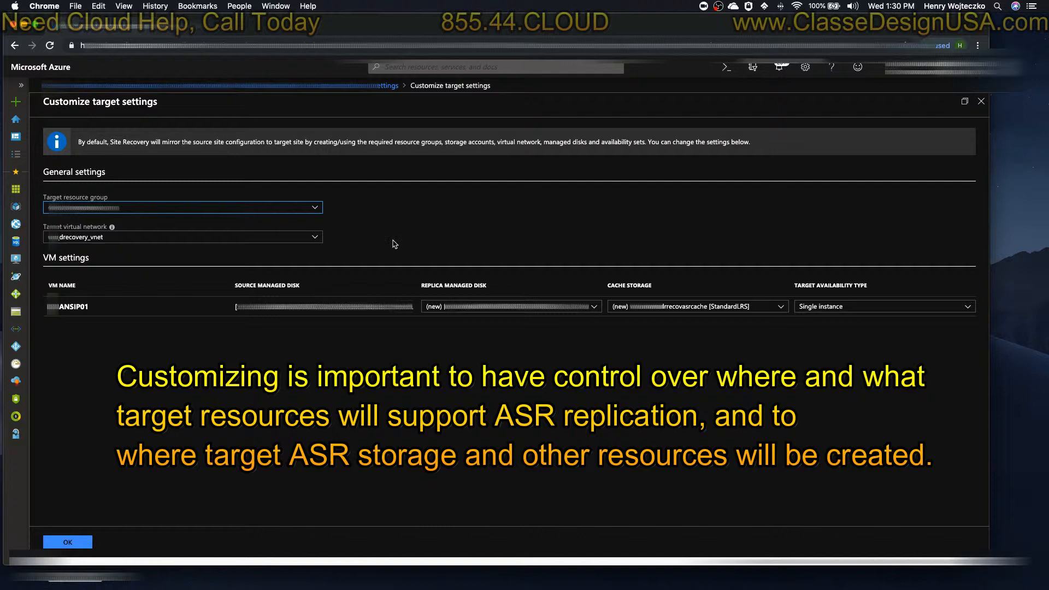
pyautogui.click(206, 209)
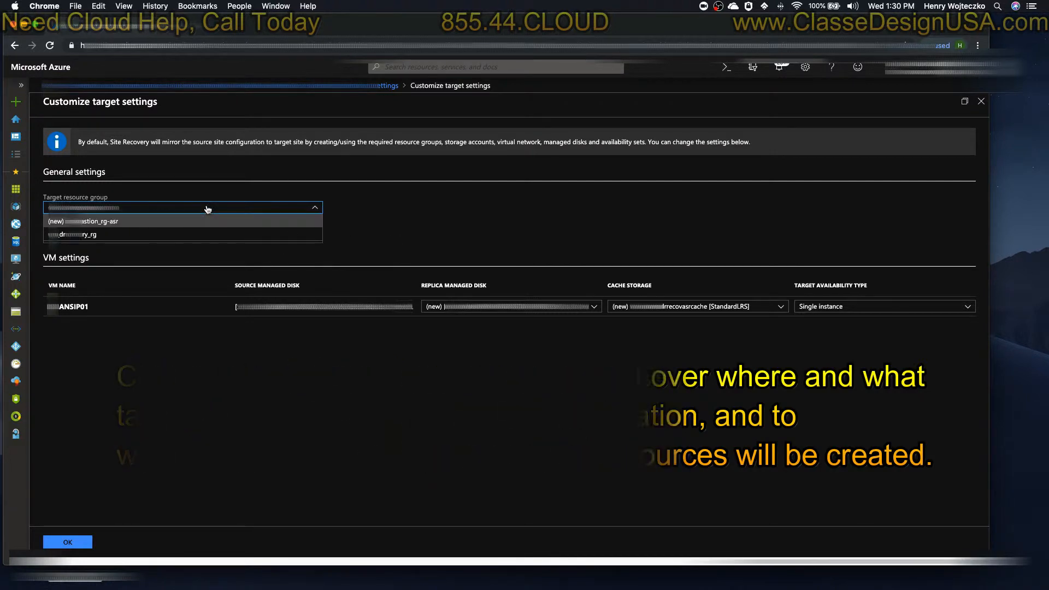
pyautogui.click(83, 235)
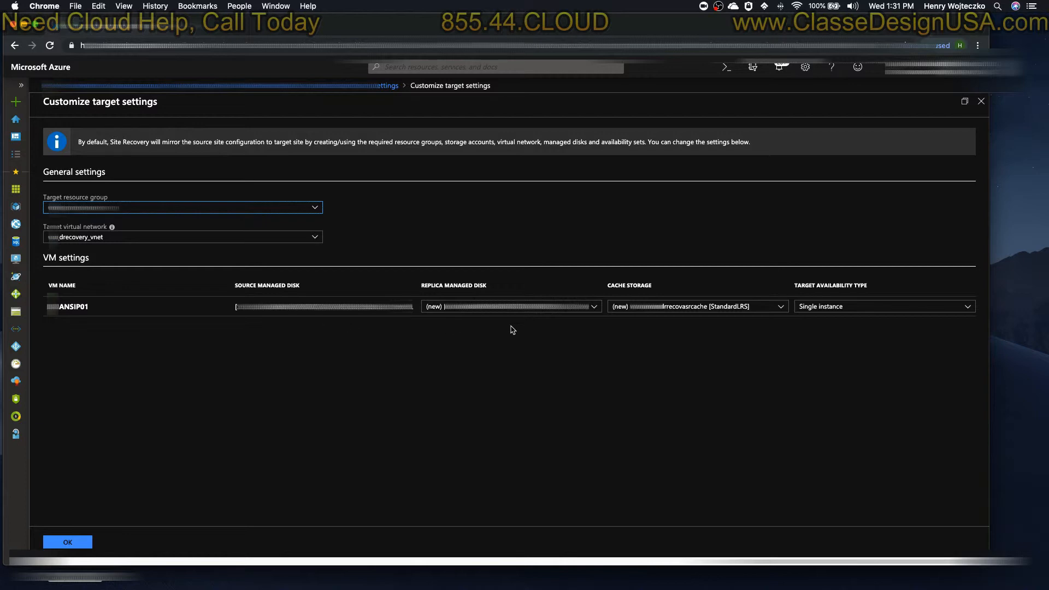
# Set ANSIP01's cache storage to the bastiondiagstg StandardLRS account, accept the customized settings, and create the target resources
pyautogui.click(594, 307)
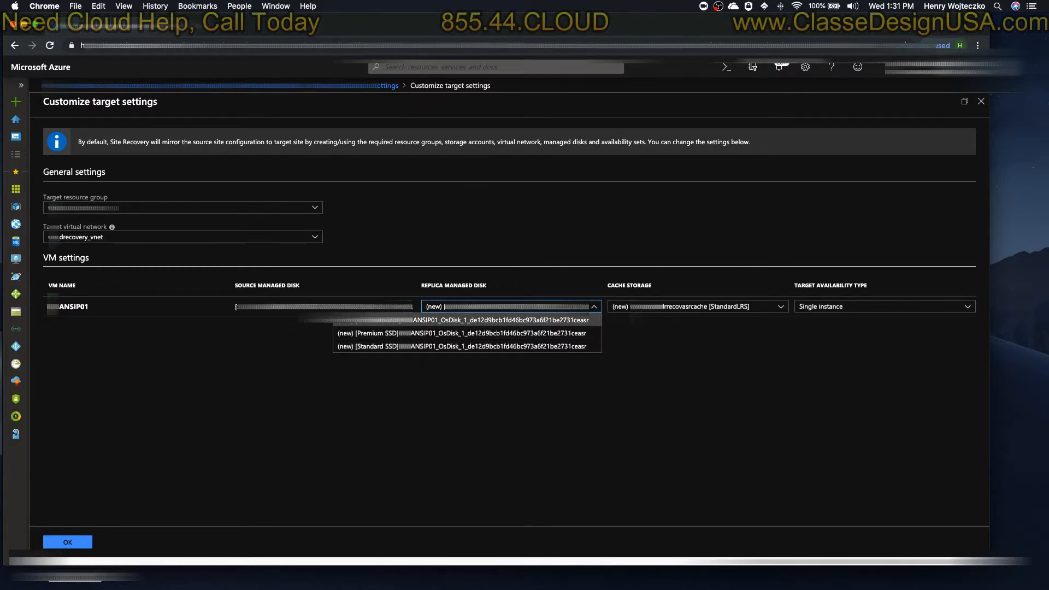
pyautogui.click(530, 411)
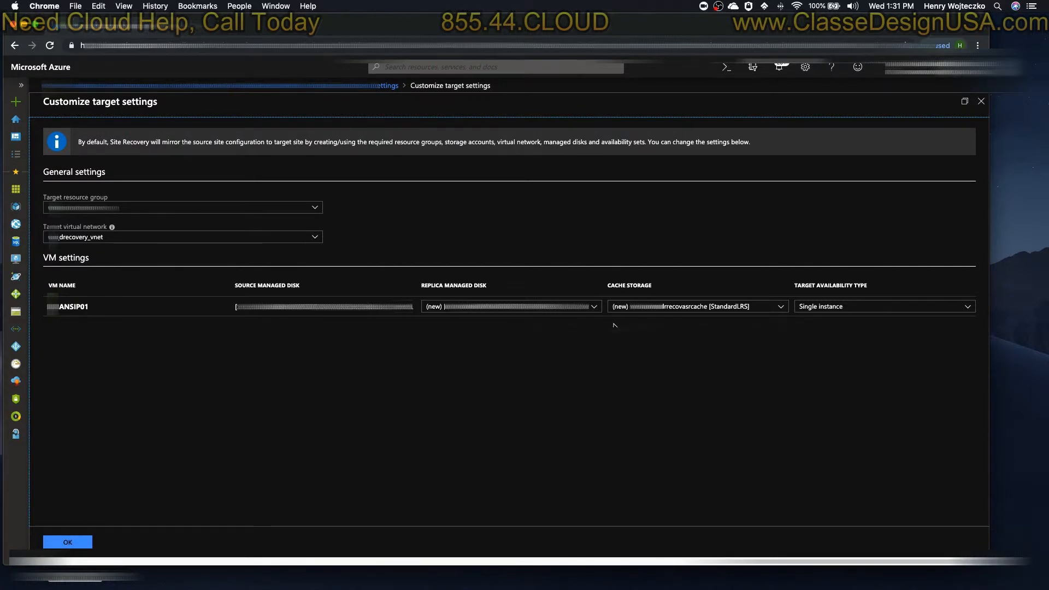
pyautogui.click(780, 308)
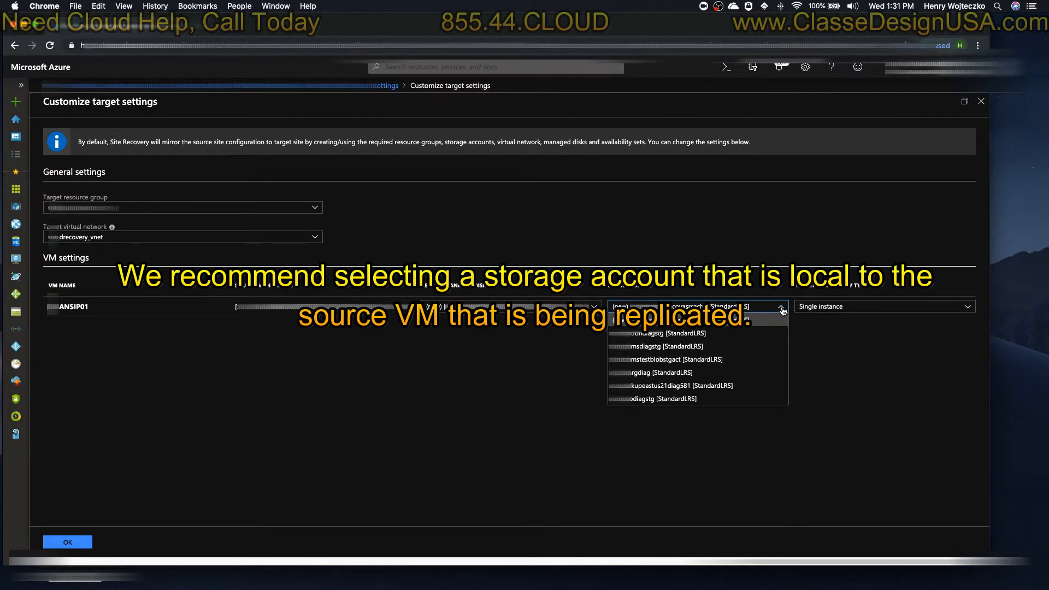
pyautogui.click(638, 334)
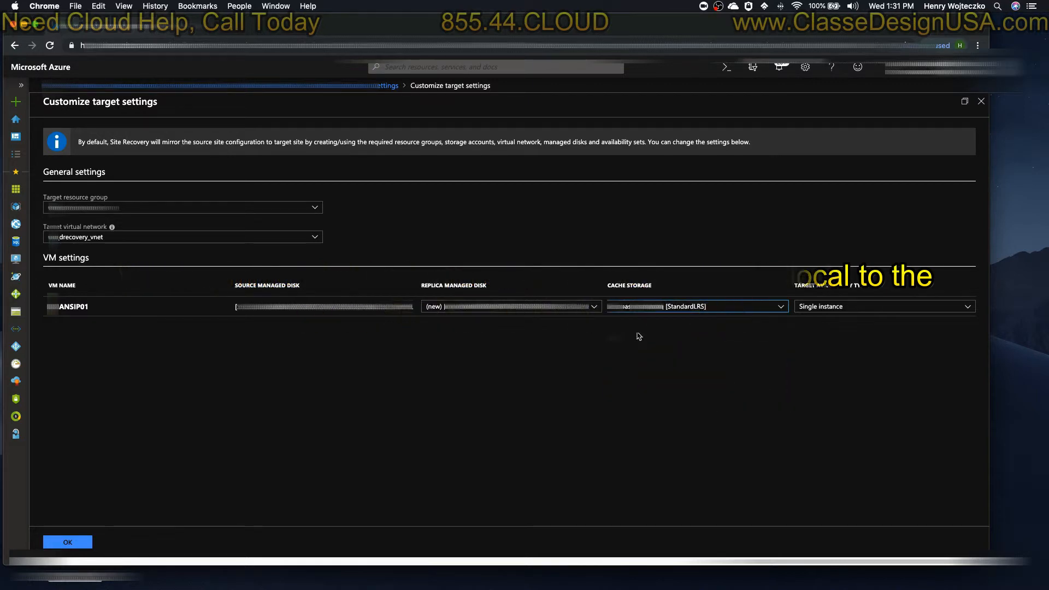
pyautogui.click(839, 309)
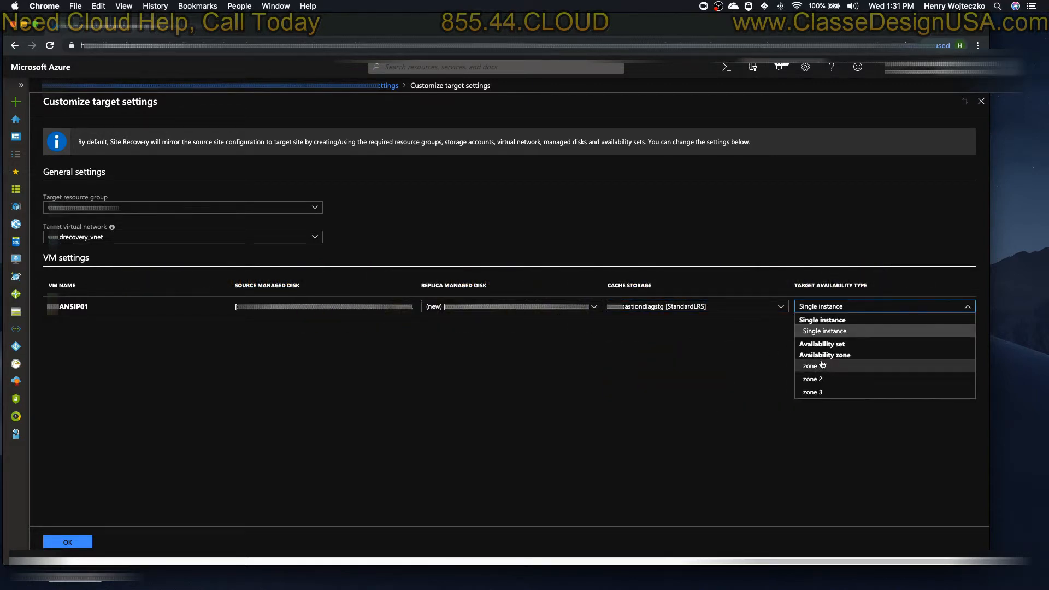
pyautogui.click(759, 341)
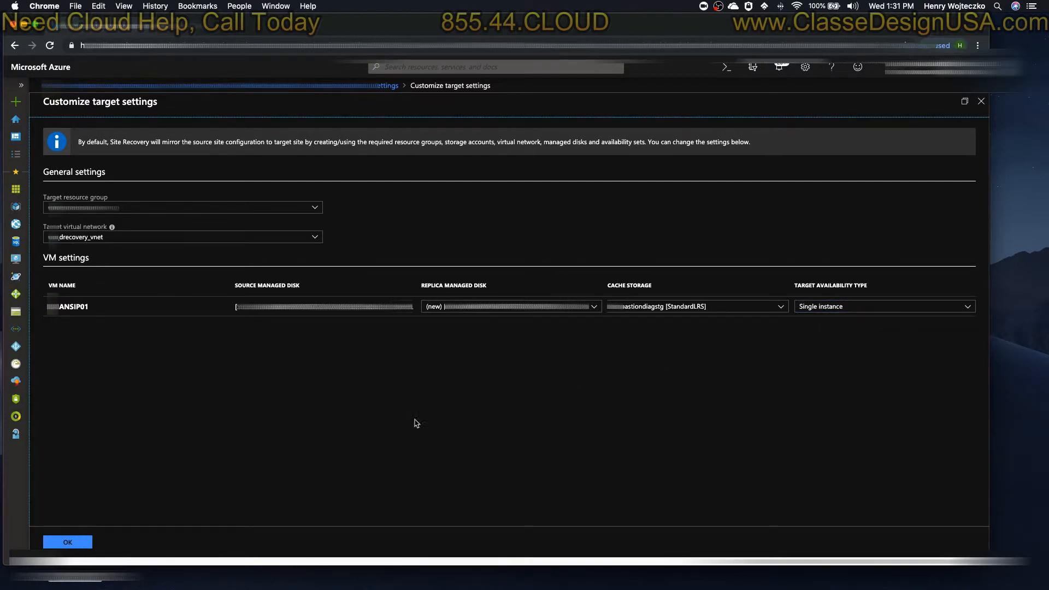
pyautogui.click(64, 542)
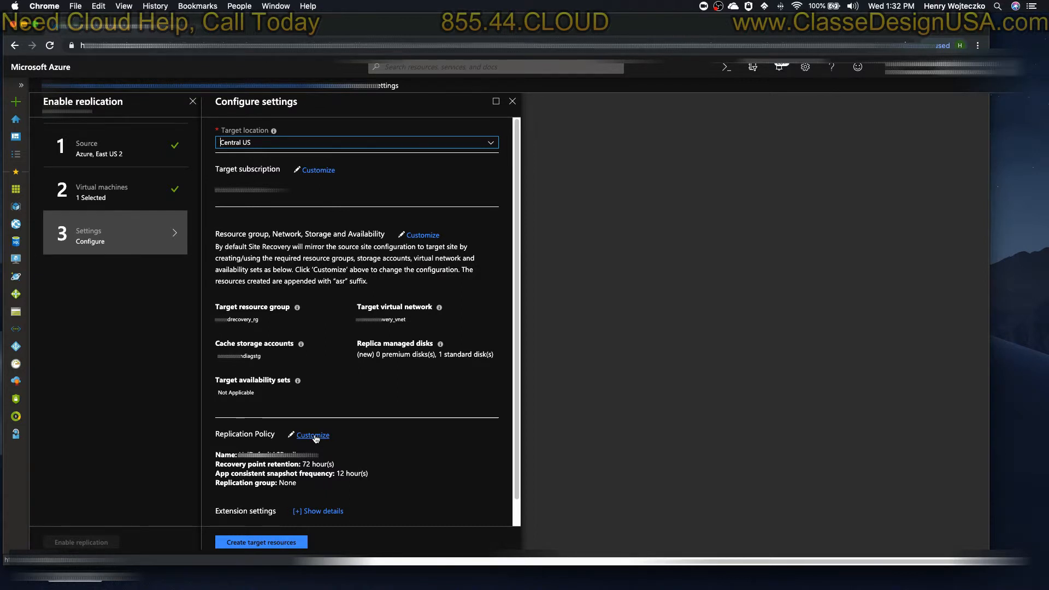
pyautogui.click(272, 543)
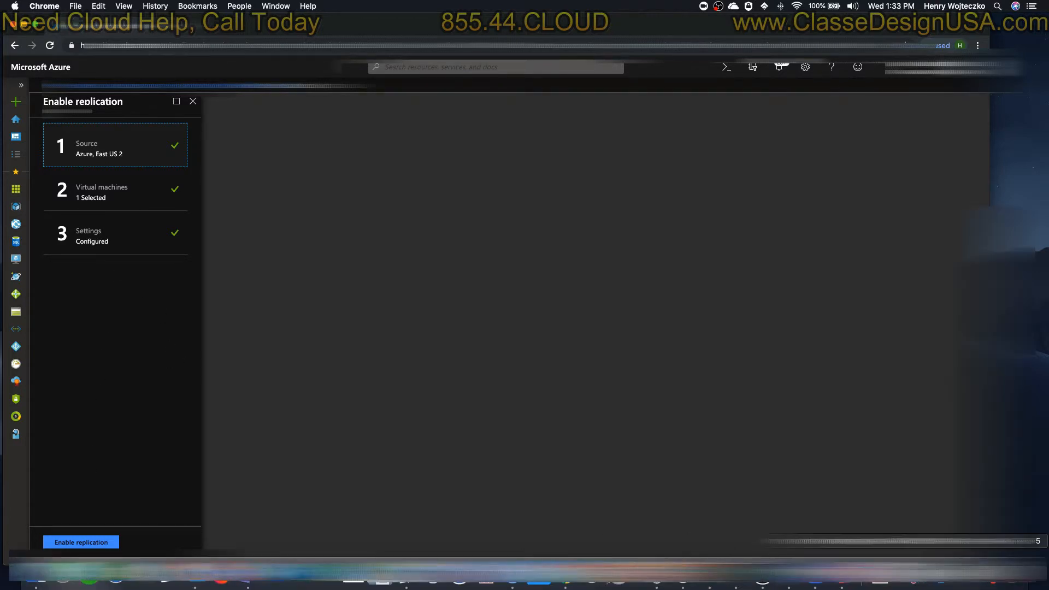
# Switch to Terminal, connect to the virtual machine over SSH, and monitor its processes with top
pyautogui.click(513, 578)
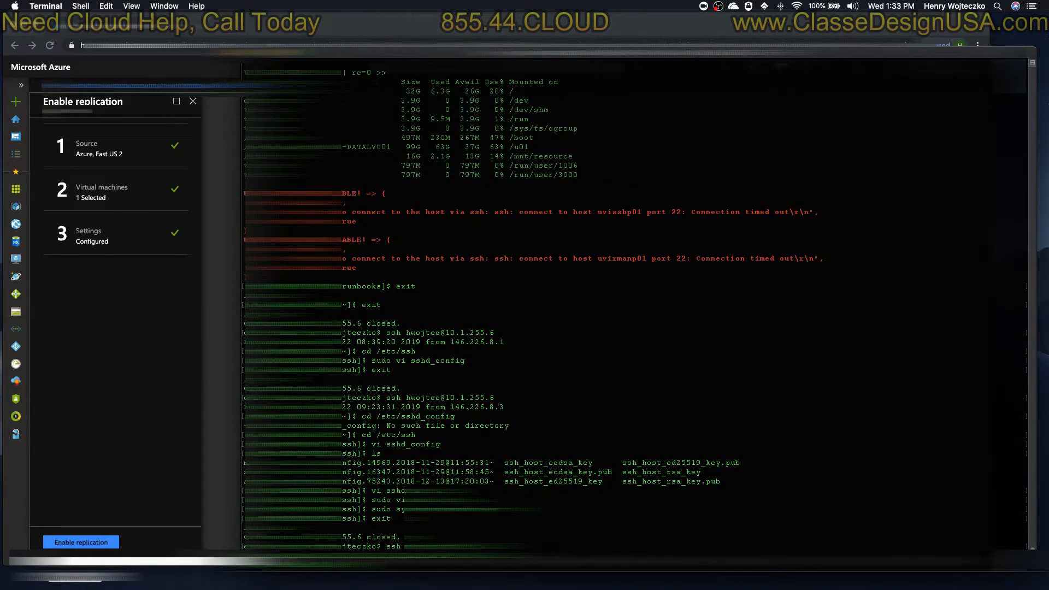
pyautogui.press('Return')
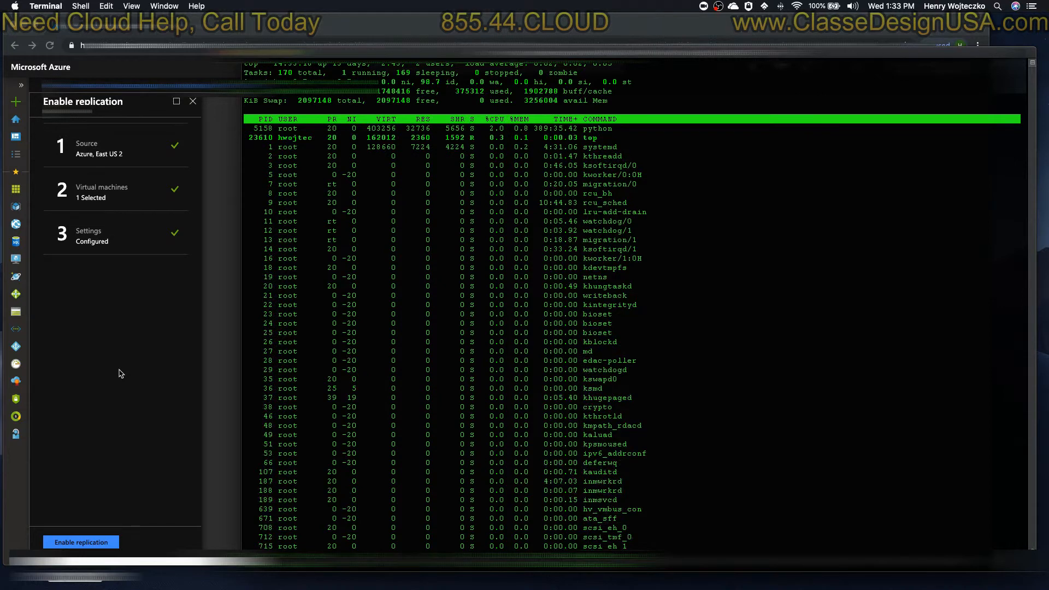
# Return to the Azure portal in Chrome and enable replication for the selected virtual machine
pyautogui.click(87, 544)
pyautogui.click(87, 543)
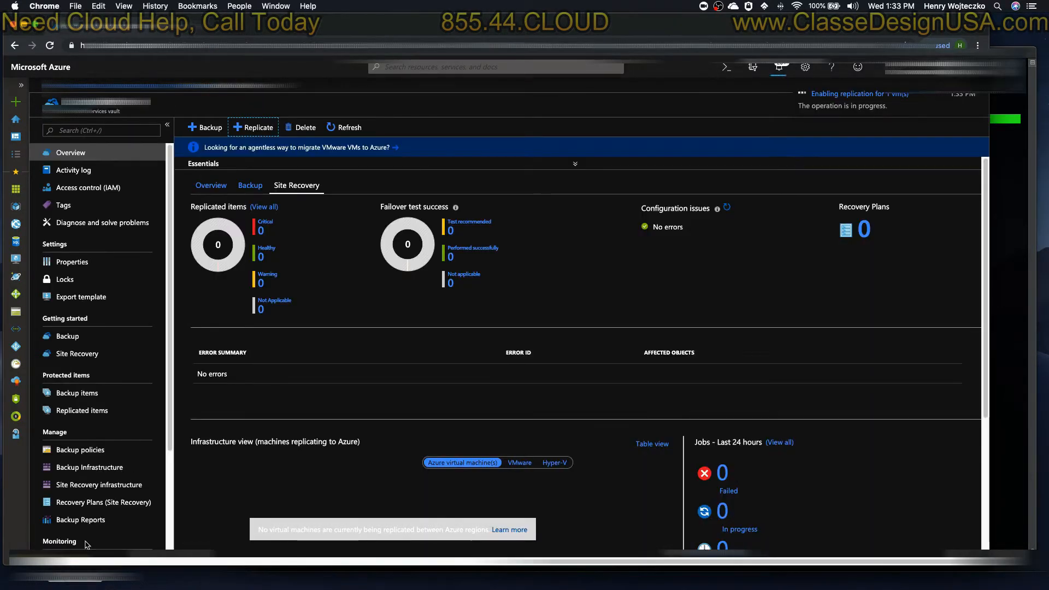
# Refresh the vault's Site Recovery dashboard, examine the in-progress replication policy job, and check top in Terminal
pyautogui.click(347, 128)
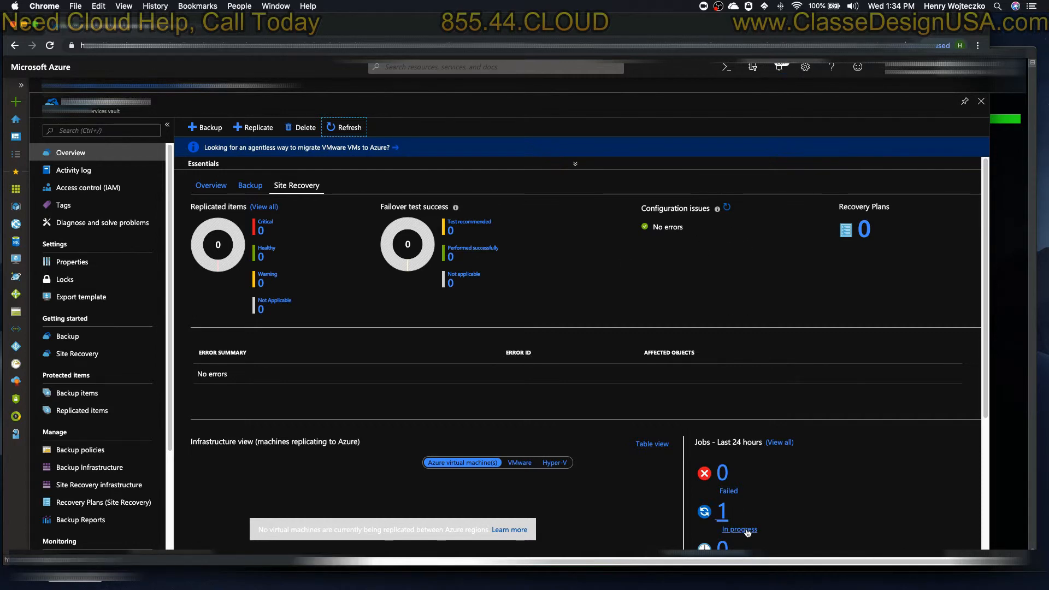
pyautogui.click(746, 529)
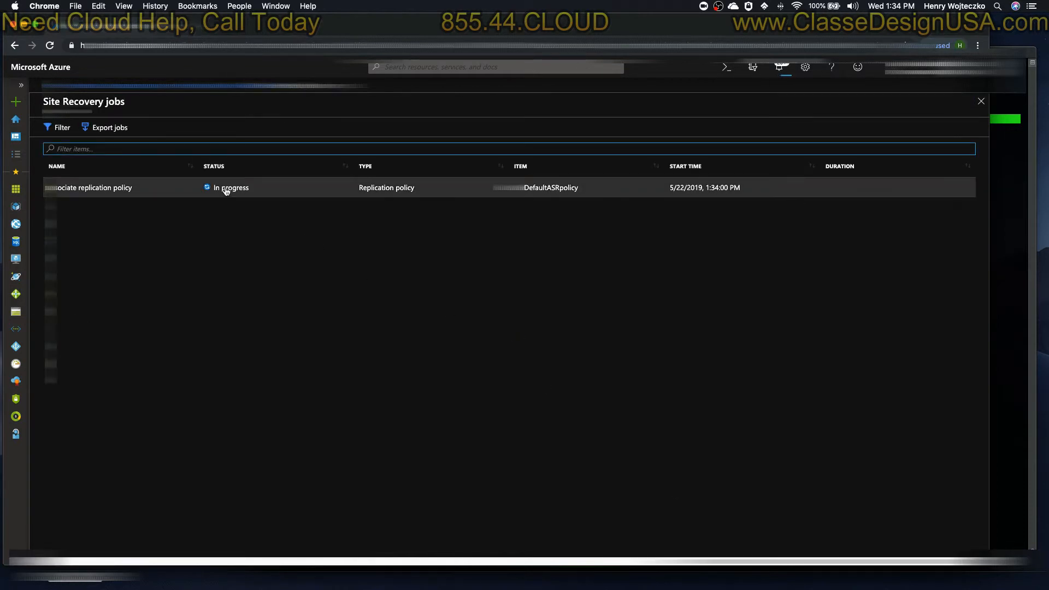
pyautogui.click(221, 188)
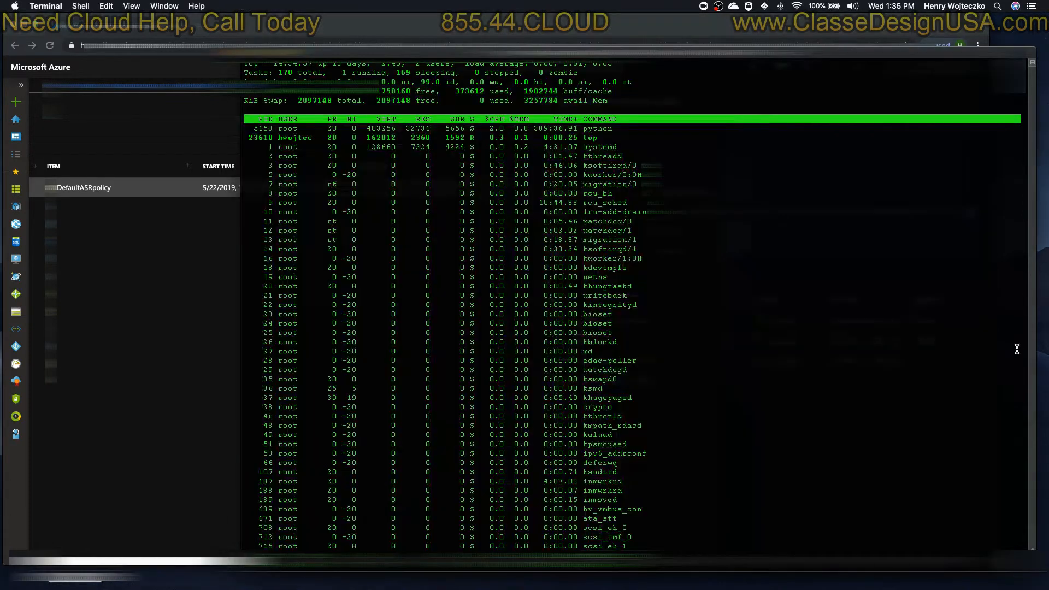
pyautogui.click(1016, 349)
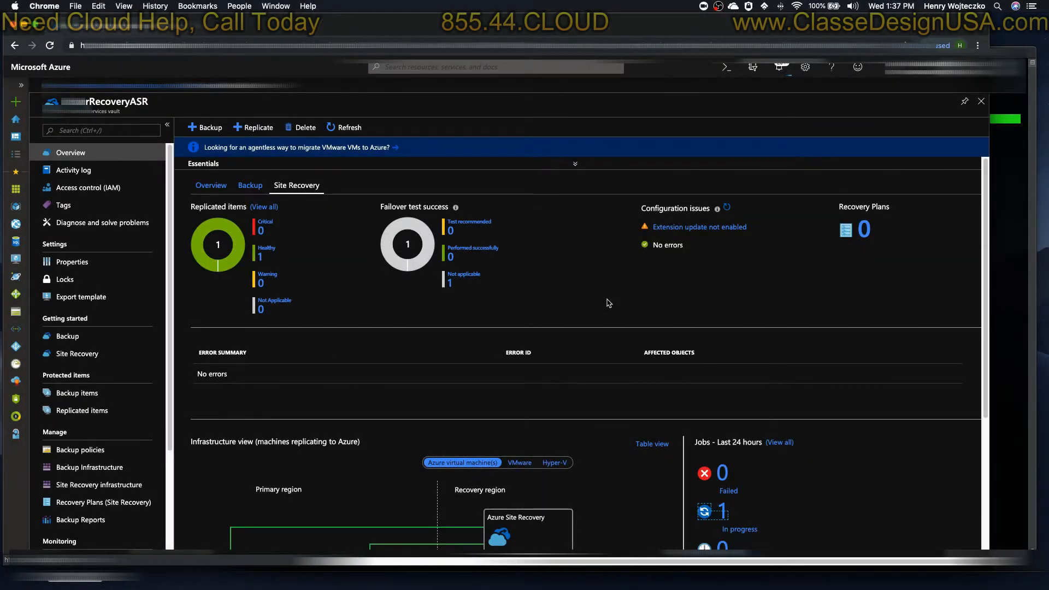
# Open the vault's in-progress Site Recovery jobs and examine the Enable replication job
pyautogui.scroll(-3, 609, 303)
pyautogui.scroll(-2, 608, 302)
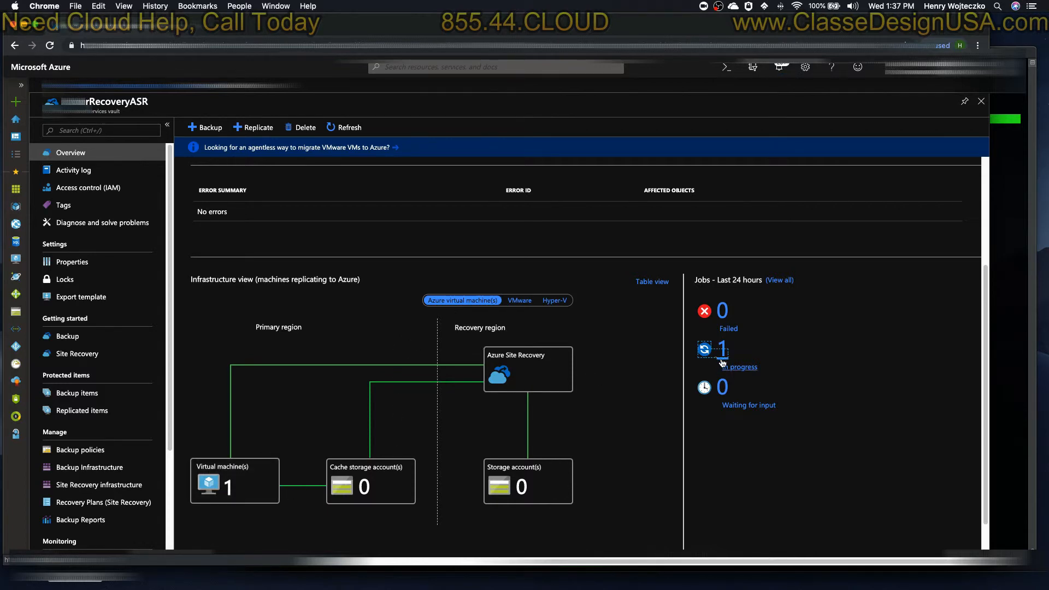
pyautogui.click(720, 349)
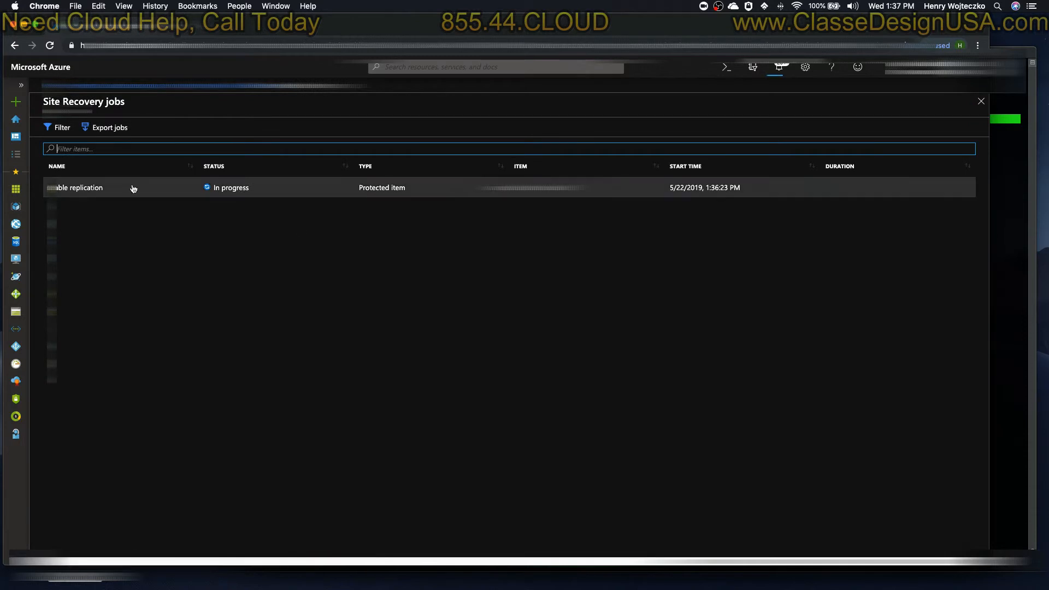
pyautogui.click(74, 187)
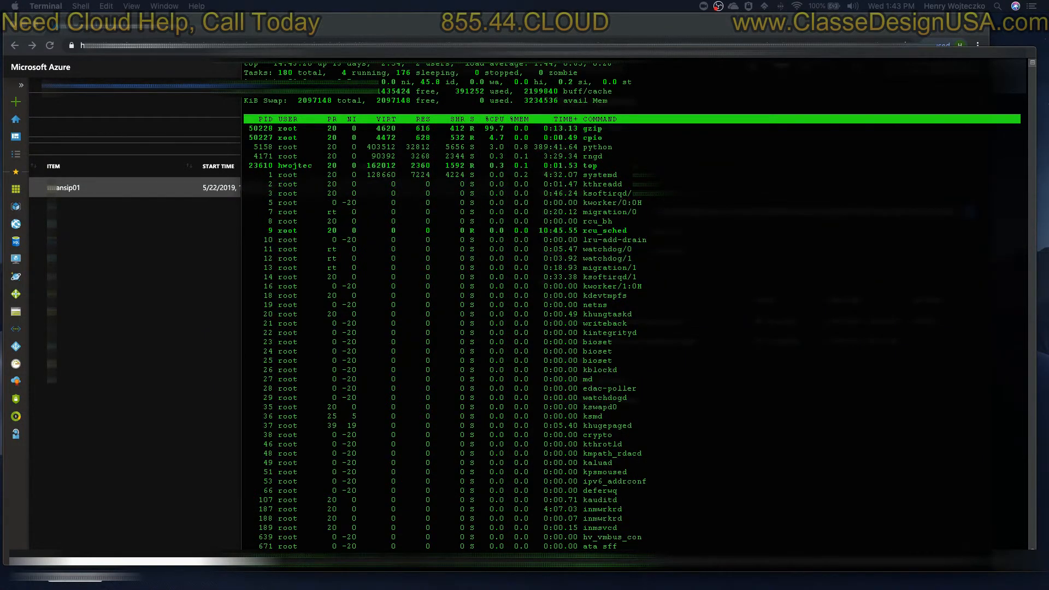
# Return to the Azure portal in Chrome and recheck the task progress in ANSIP01's Enable replication job
pyautogui.click(60, 367)
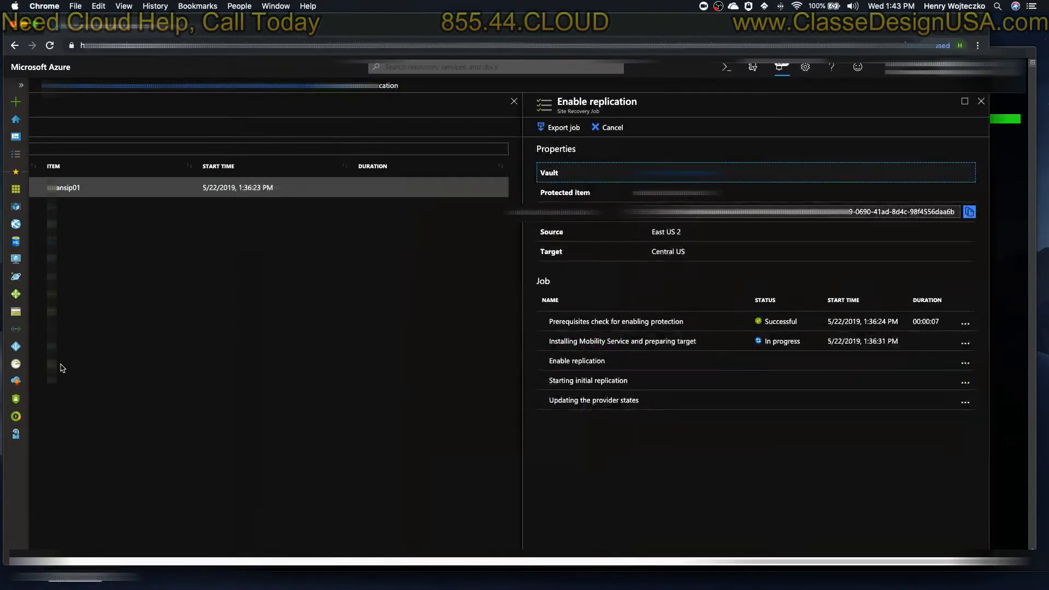
pyautogui.click(981, 101)
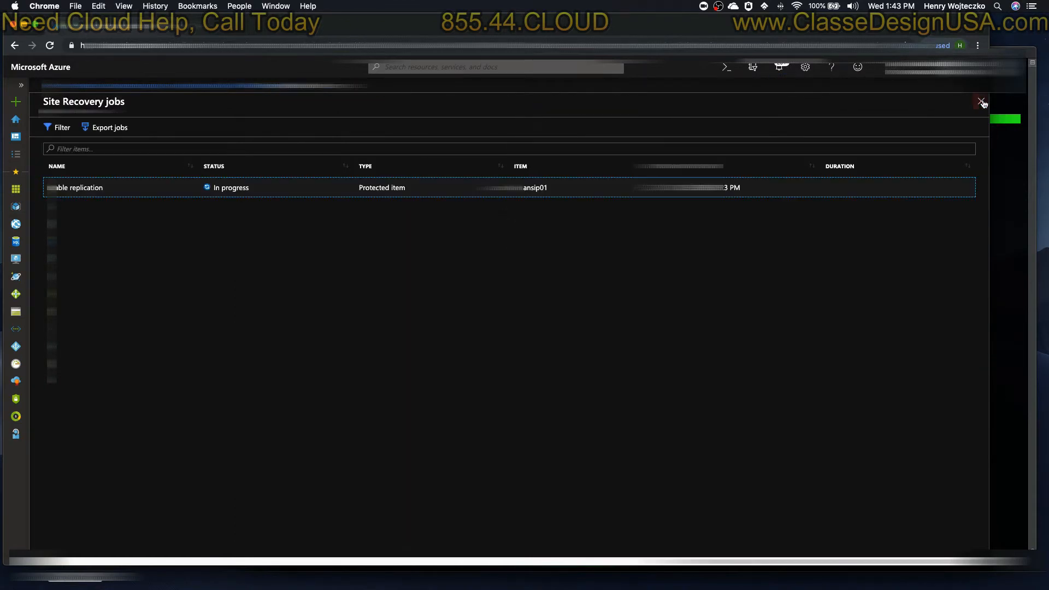
pyautogui.click(301, 189)
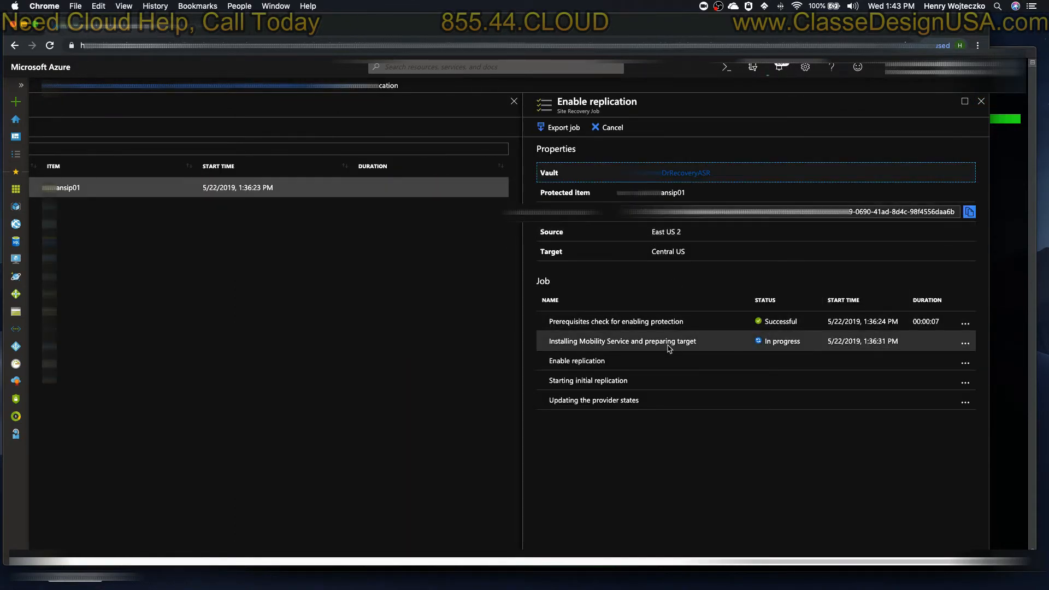
pyautogui.click(1009, 268)
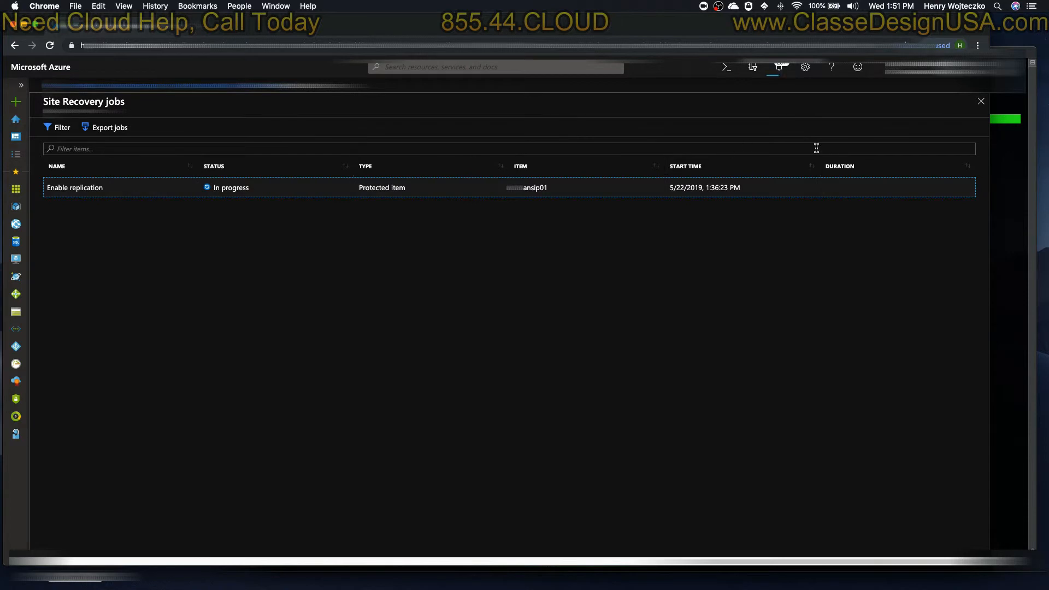
# Leave the Site Recovery jobs list and check ANSIP01's replication status among the vault's healthy replicated items
pyautogui.click(980, 101)
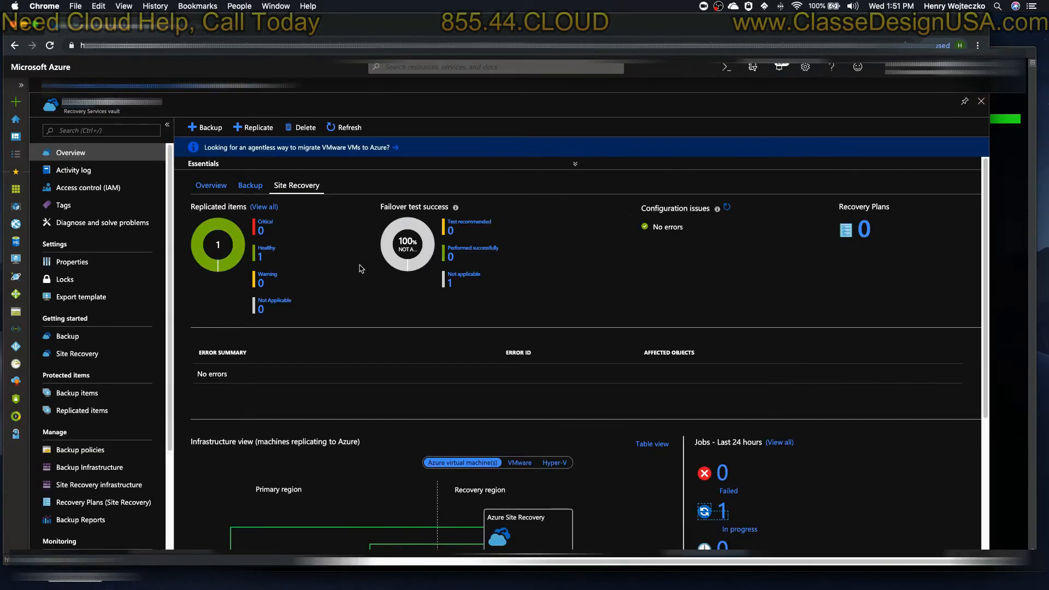
pyautogui.click(265, 255)
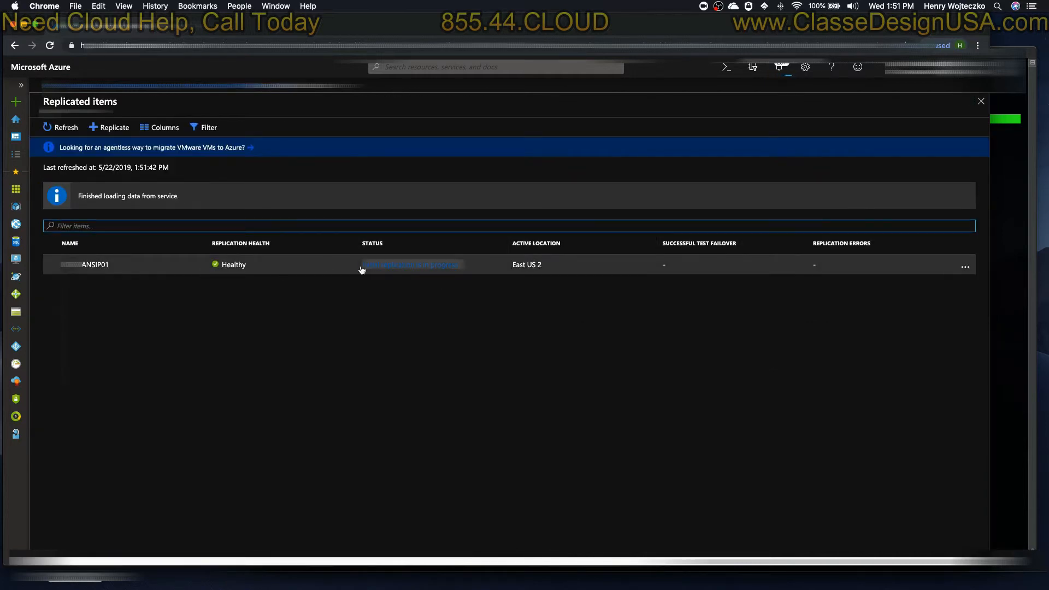
pyautogui.click(414, 265)
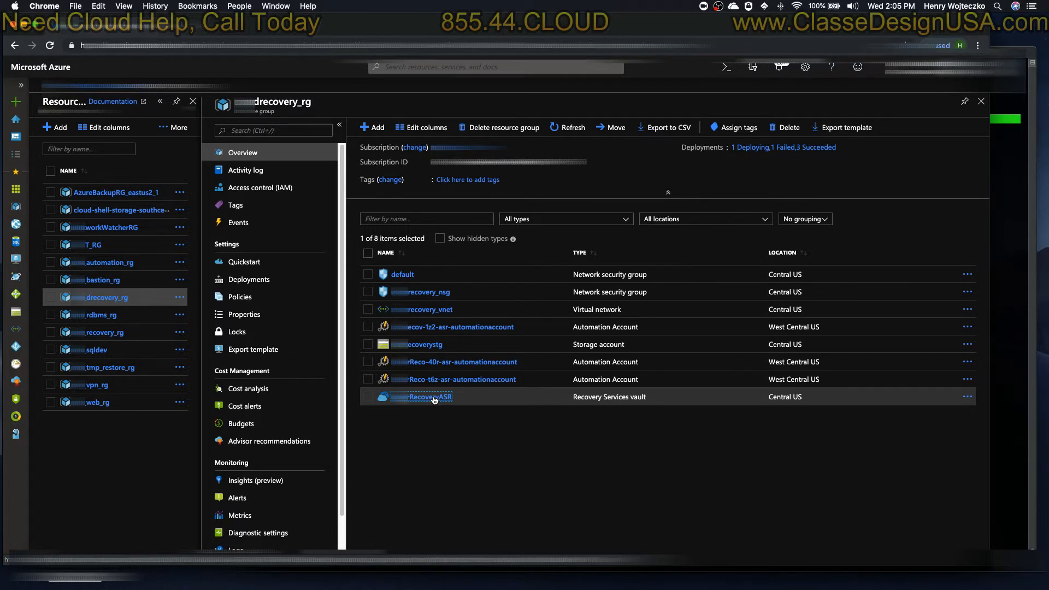
# Open the RecoveryASR vault's Site Recovery dashboard and review its infrastructure view and jobs from the last 24 hours
pyautogui.click(434, 397)
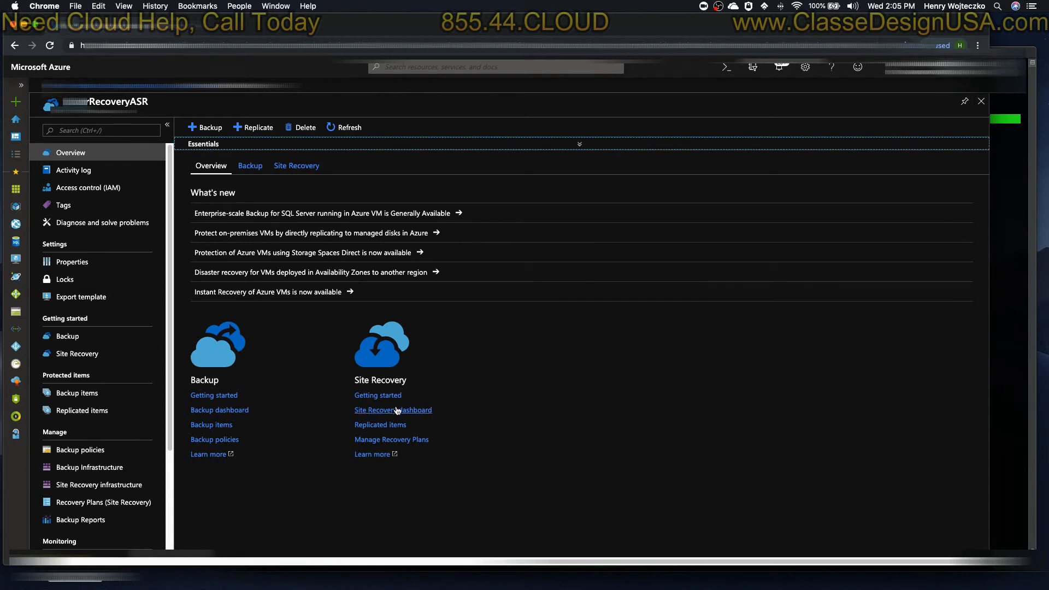
pyautogui.click(394, 409)
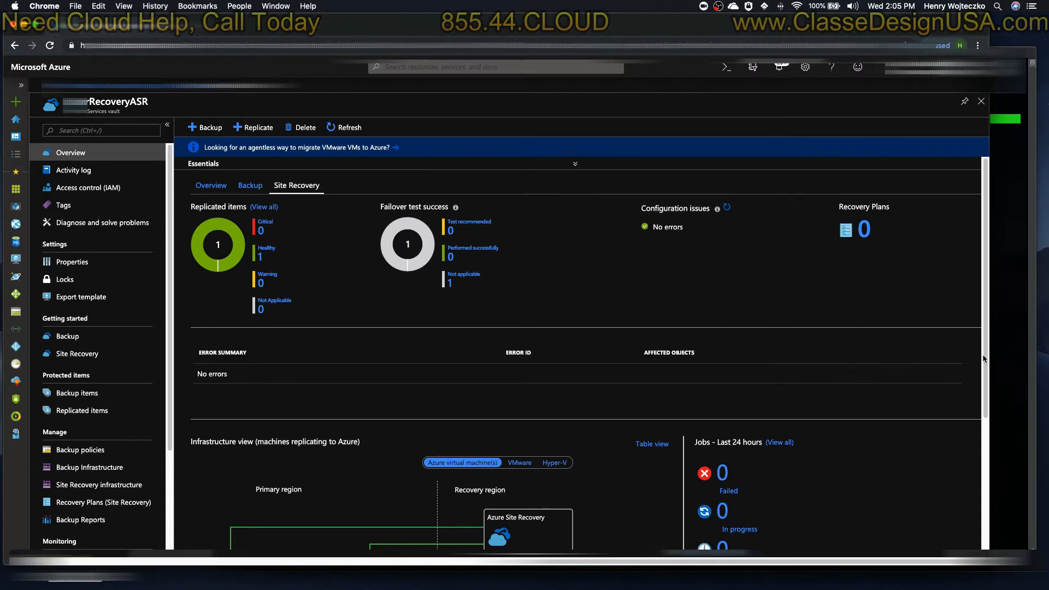
pyautogui.moveTo(987, 332); pyautogui.dragTo(977, 474)
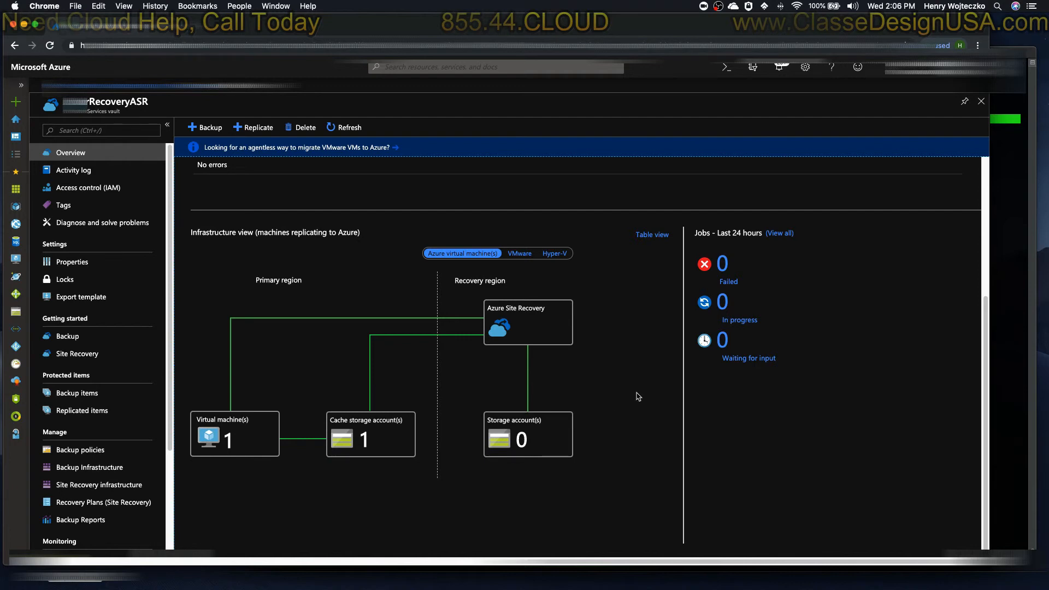
pyautogui.scroll(5, 638, 396)
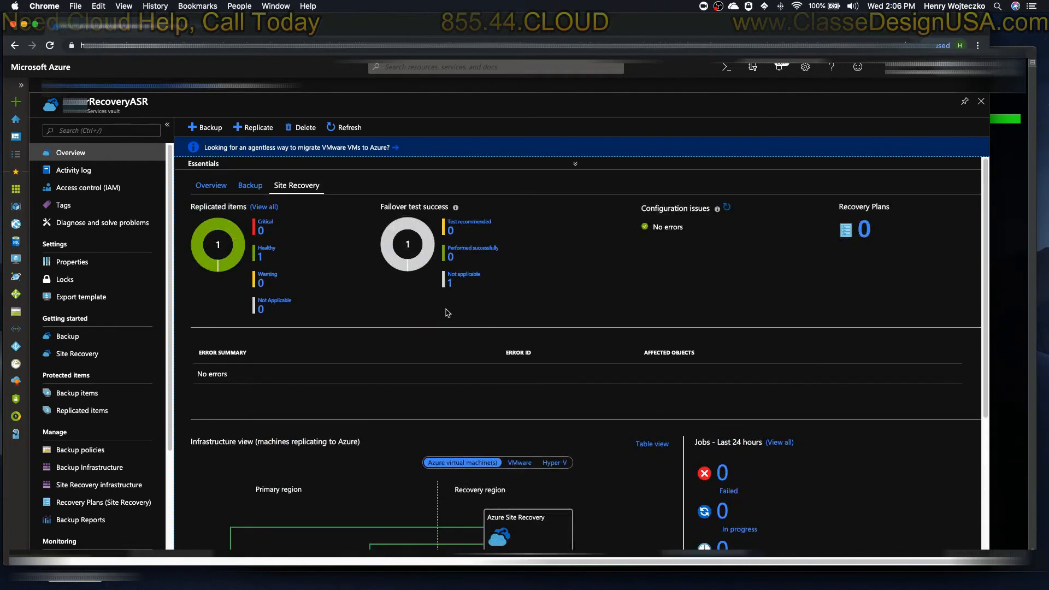
# Open ANSIP01 from the healthy replicated items and examine its replication overview and infrastructure view
pyautogui.click(261, 255)
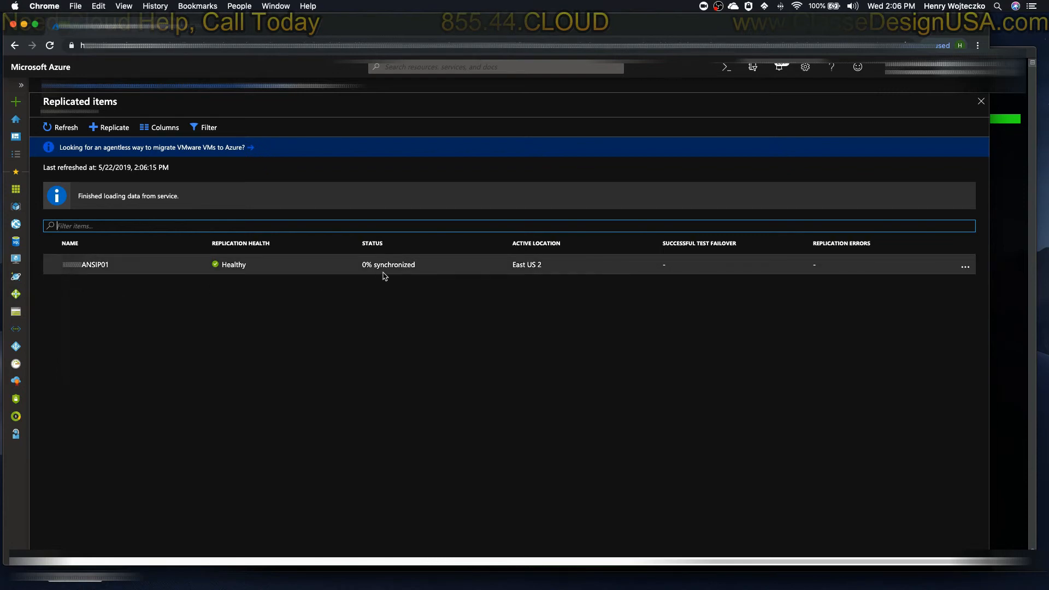
pyautogui.click(408, 268)
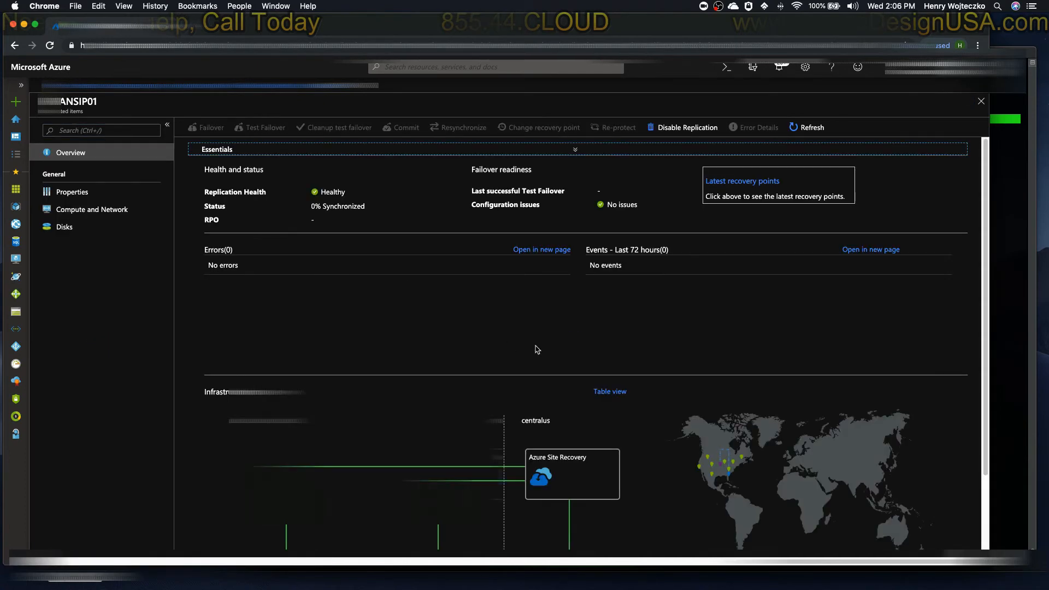
pyautogui.scroll(-3, 536, 349)
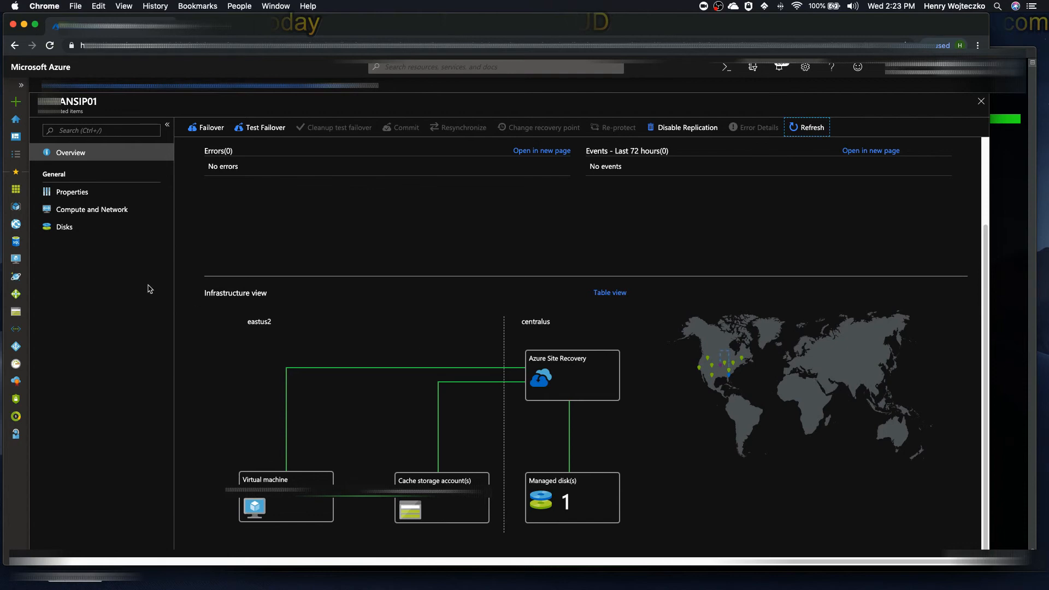
# Open the drecovery_rg resource group in Central US from the list of resource groups
pyautogui.click(15, 210)
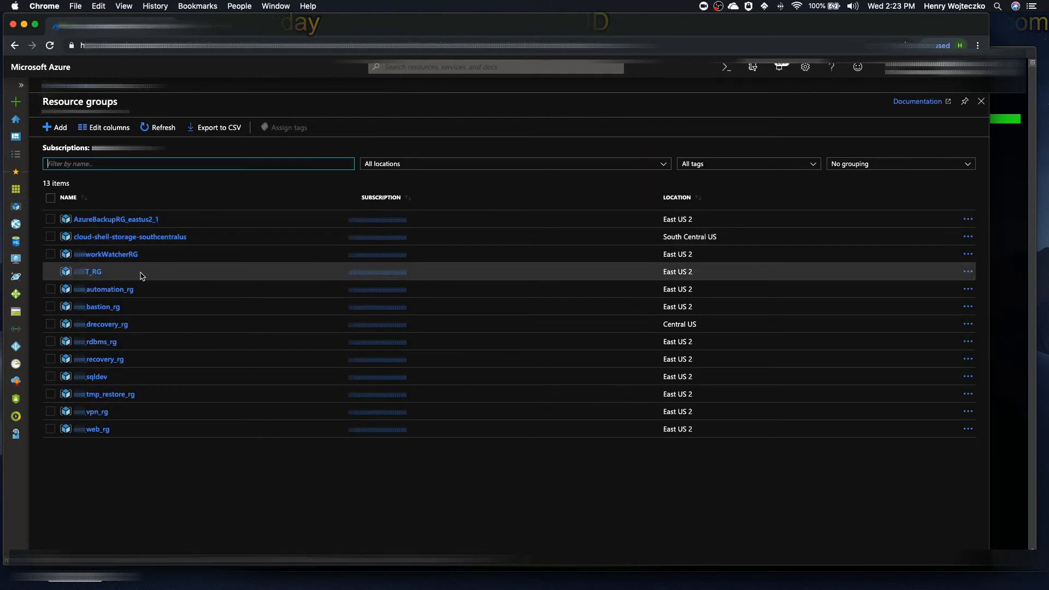
pyautogui.click(103, 325)
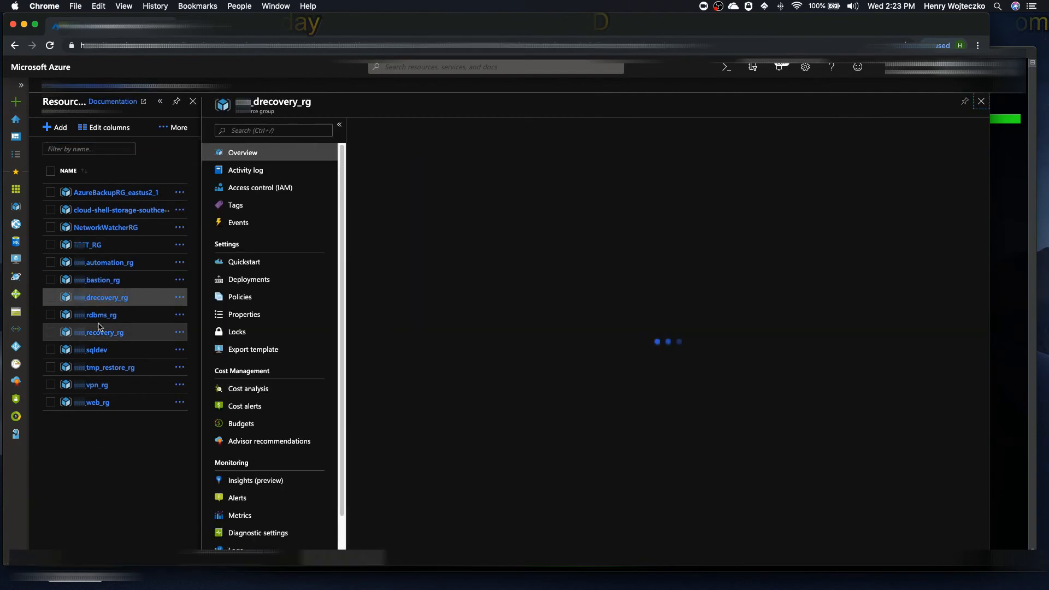